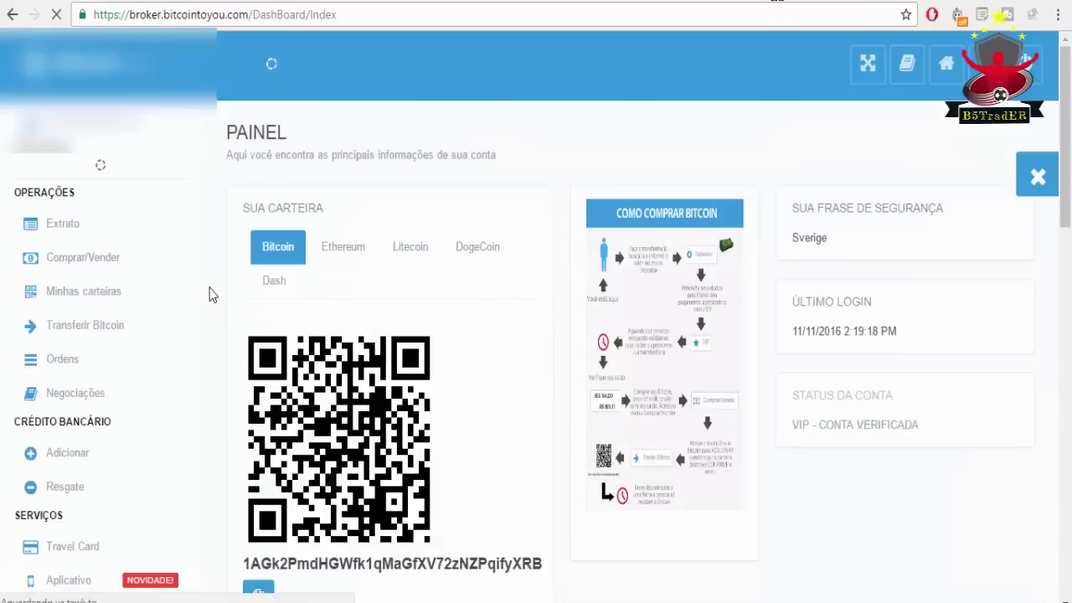
- Check the account's real and Bitcoin balances on the dashboard
{"action": "scroll", "coordinate": [210, 295], "scroll_direction": "down", "scroll_amount": 3}
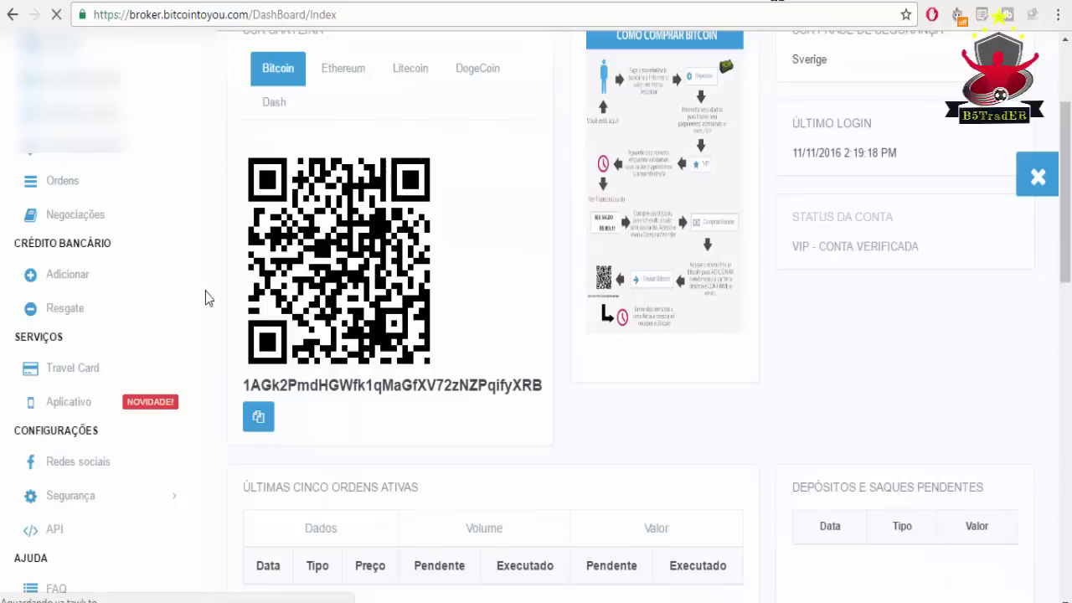
{"action": "scroll", "coordinate": [167, 268], "scroll_direction": "up", "scroll_amount": 1}
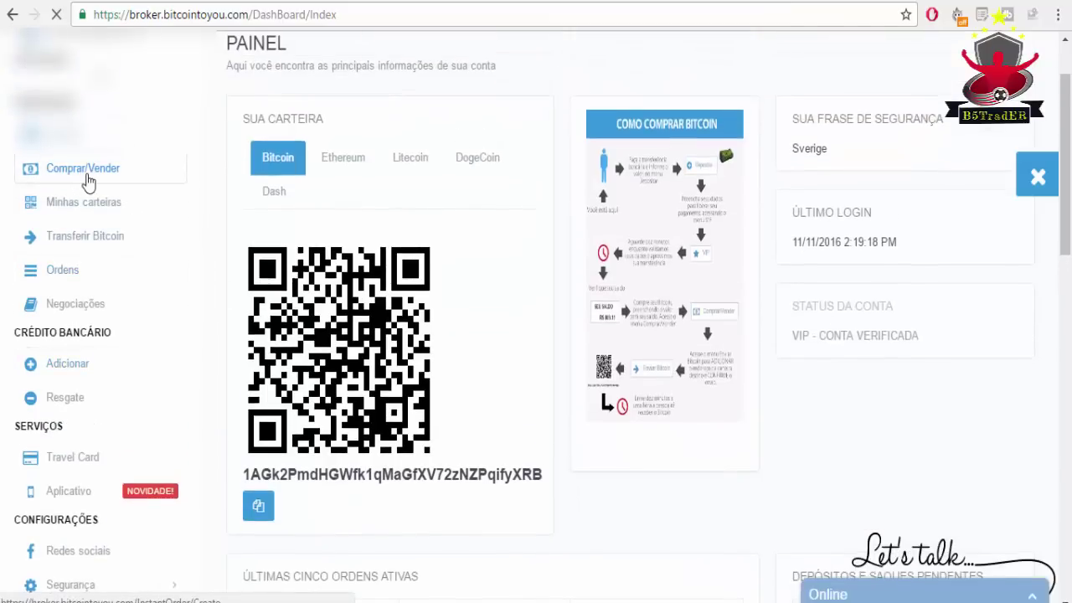
{"action": "scroll", "coordinate": [87, 180], "scroll_direction": "up", "scroll_amount": 1}
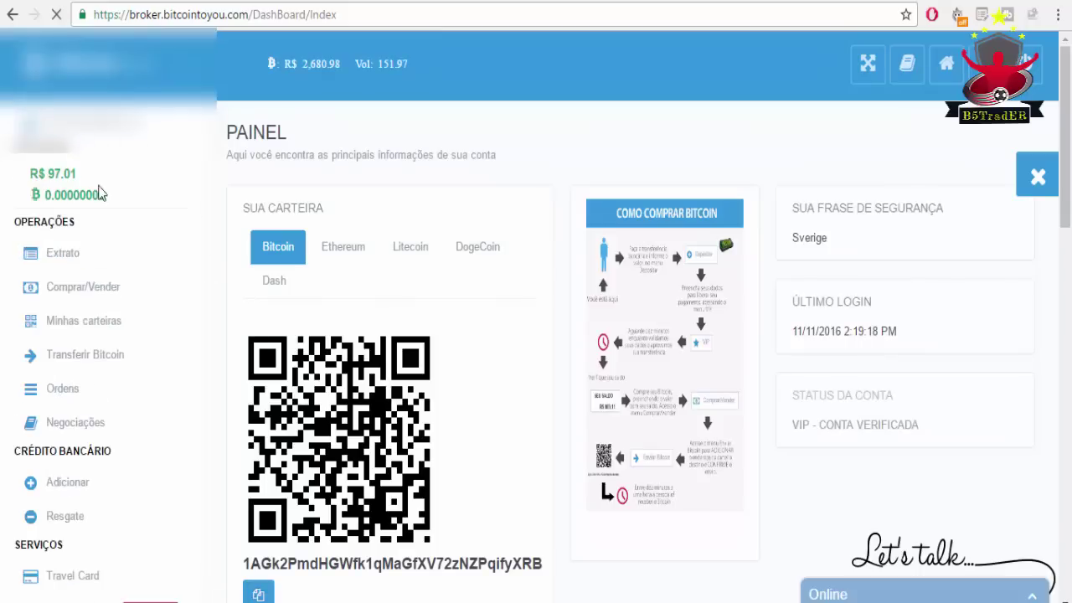
{"action": "left_click_drag", "start_coordinate": [51, 194], "coordinate": [118, 194]}
{"action": "left_click_drag", "start_coordinate": [53, 175], "coordinate": [99, 195]}
{"action": "left_click", "coordinate": [98, 191]}
{"action": "double_click", "coordinate": [98, 191]}
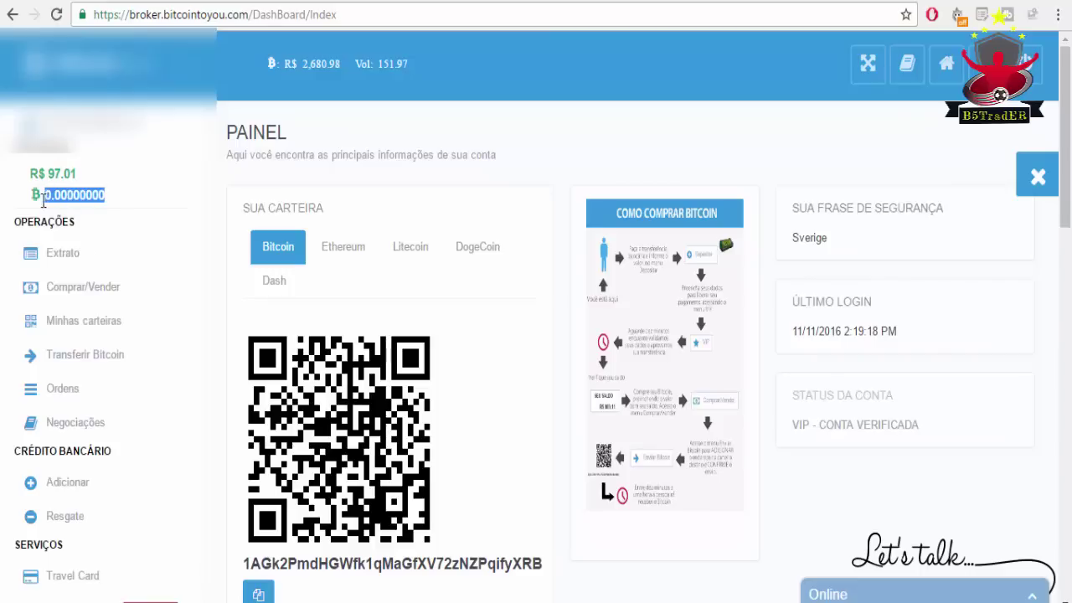
- Simulate an instant Bitcoin purchase with the full balance of R$ 97.01 under Comprar/Vender
{"action": "left_click", "coordinate": [115, 298]}
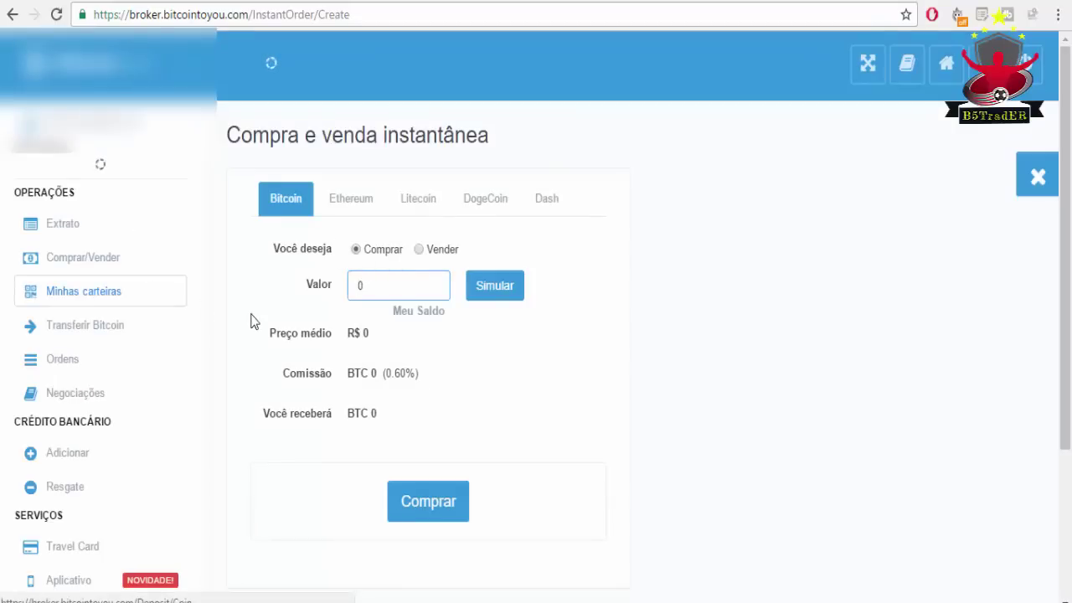
{"action": "left_click_drag", "start_coordinate": [104, 195], "coordinate": [44, 201]}
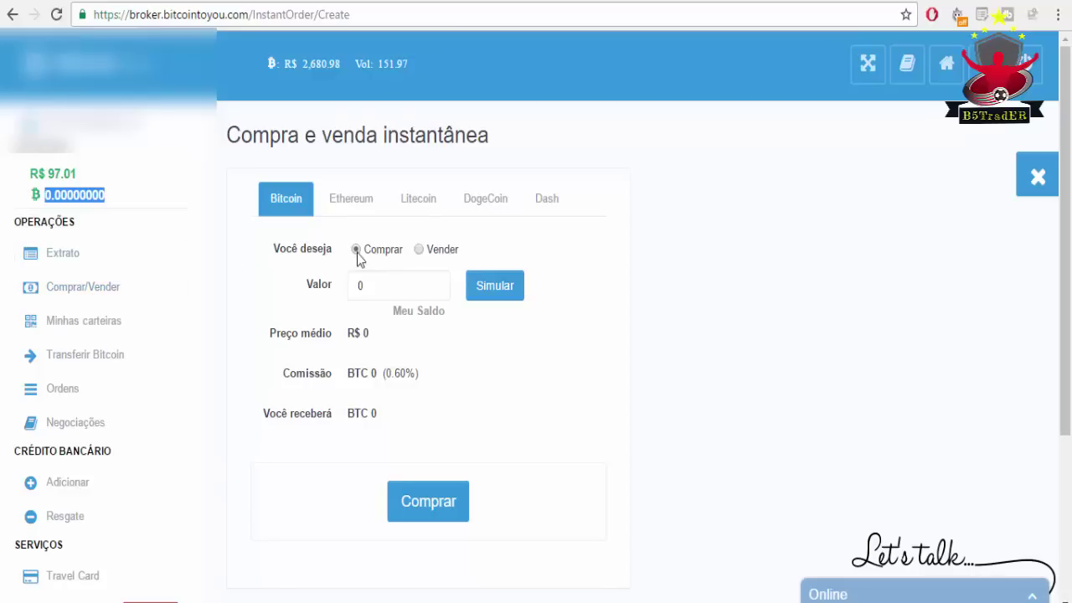
{"action": "left_click", "coordinate": [418, 249]}
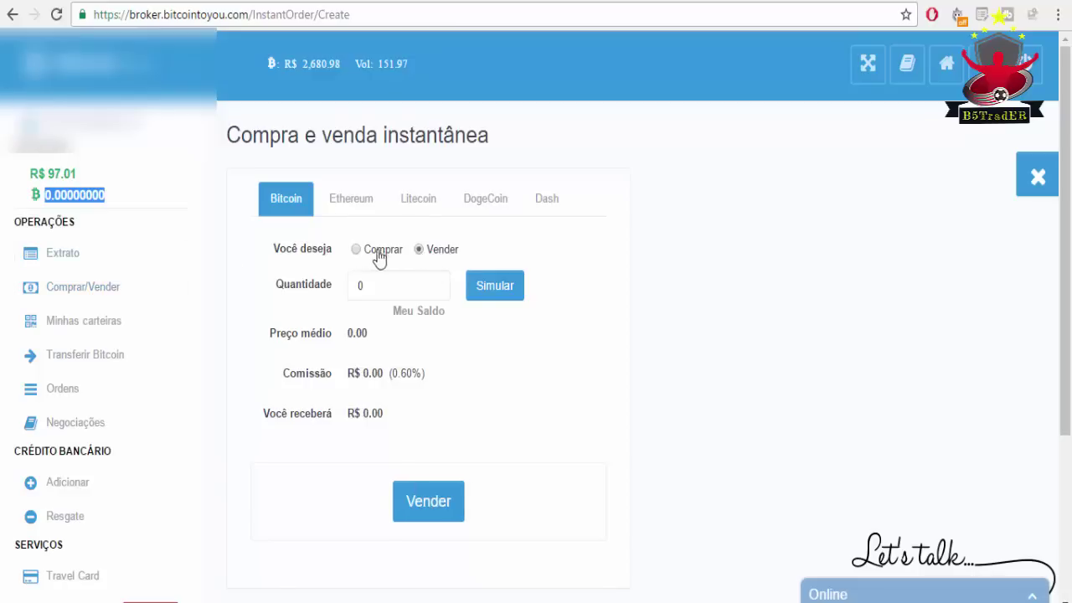
{"action": "left_click", "coordinate": [356, 251]}
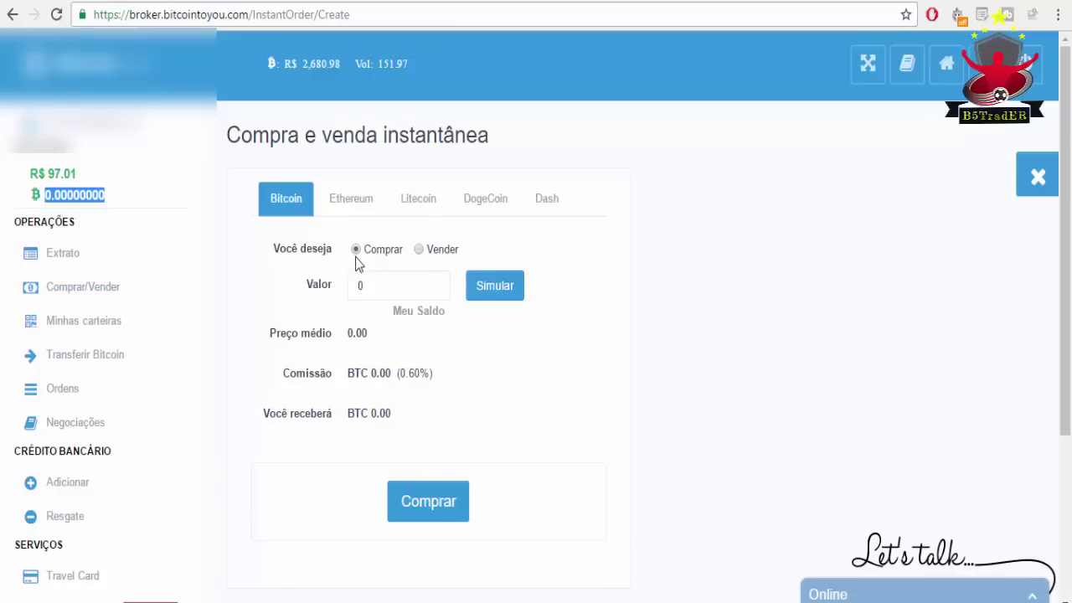
{"action": "left_click", "coordinate": [371, 295]}
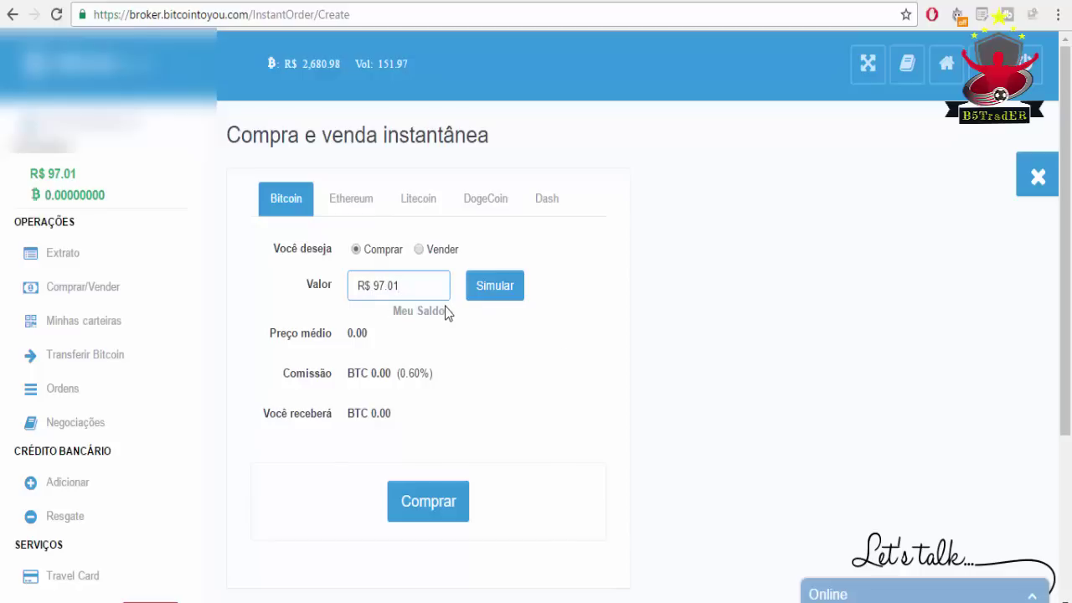
{"action": "left_click", "coordinate": [493, 295]}
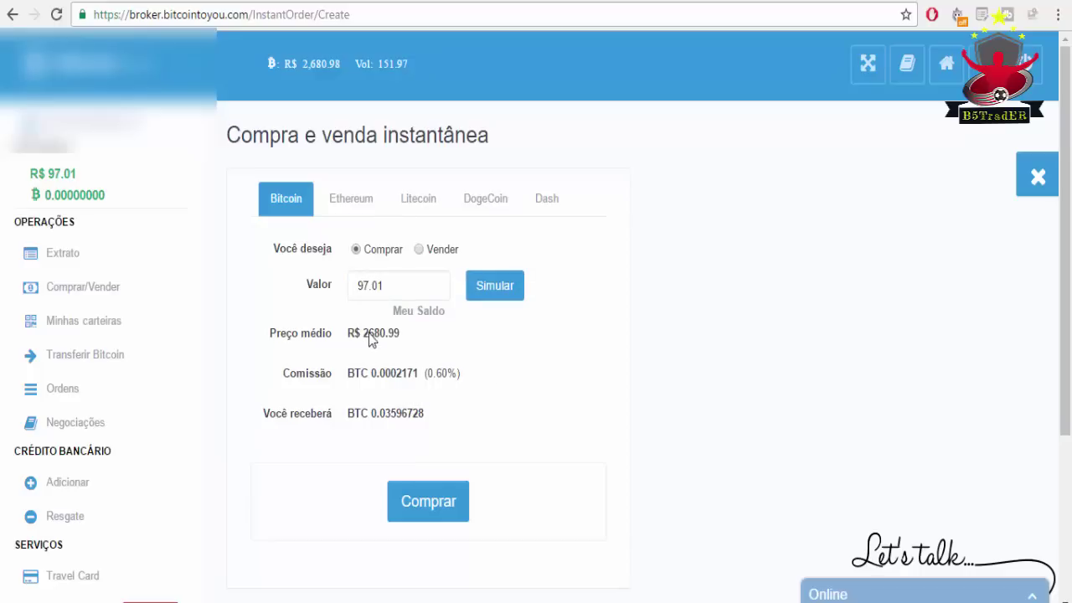
- Review the simulated price, commission and amount received, and confirm the Bitcoin purchase for R$ 97.01
{"action": "left_click_drag", "start_coordinate": [364, 333], "coordinate": [402, 334]}
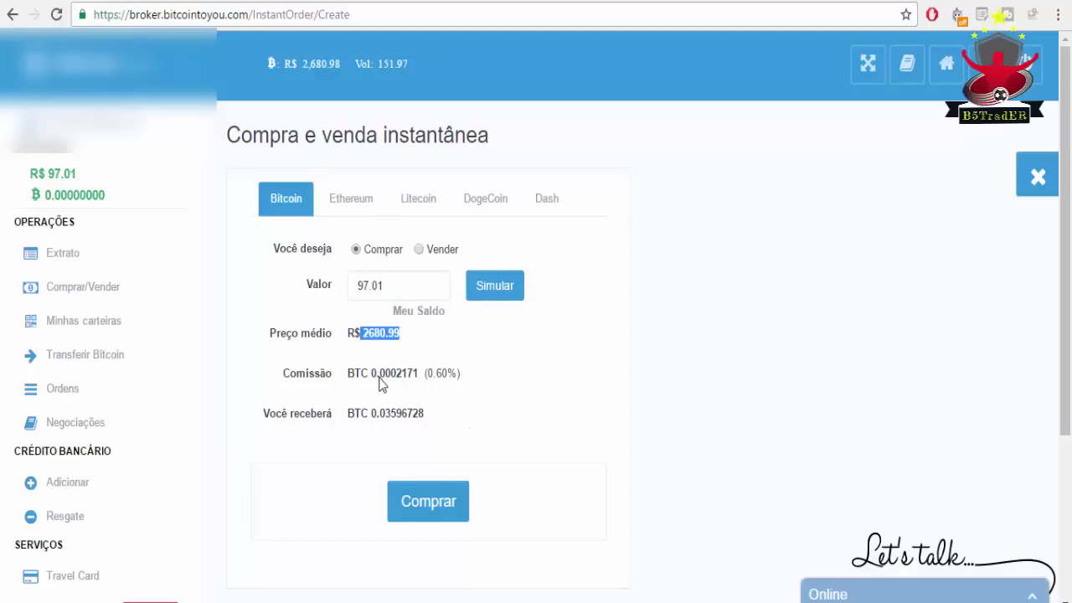
{"action": "left_click_drag", "start_coordinate": [437, 379], "coordinate": [457, 384]}
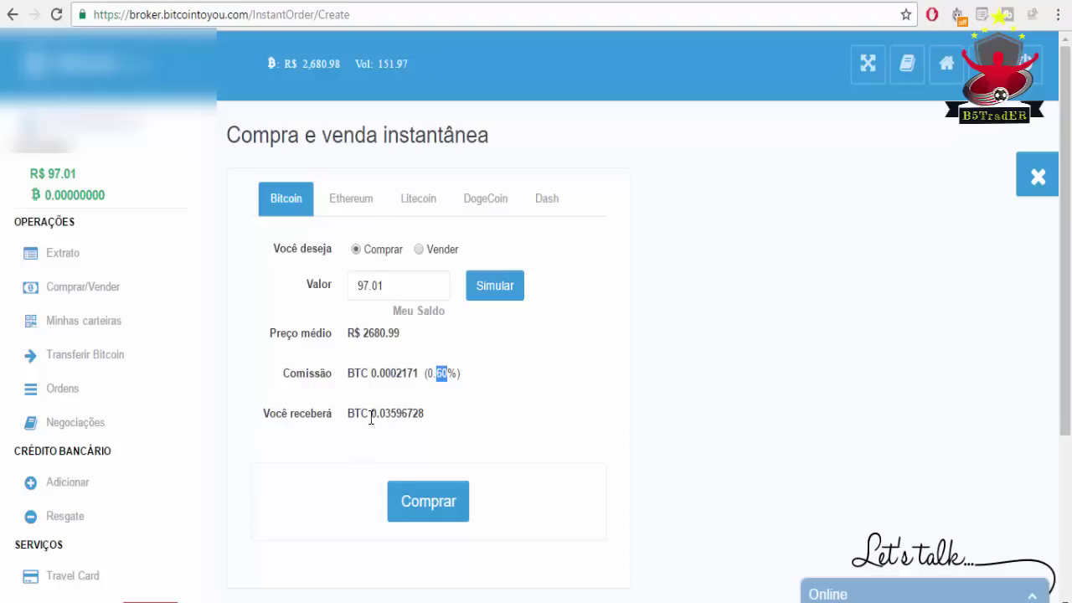
{"action": "left_click_drag", "start_coordinate": [378, 424], "coordinate": [425, 417]}
{"action": "left_click", "coordinate": [432, 498]}
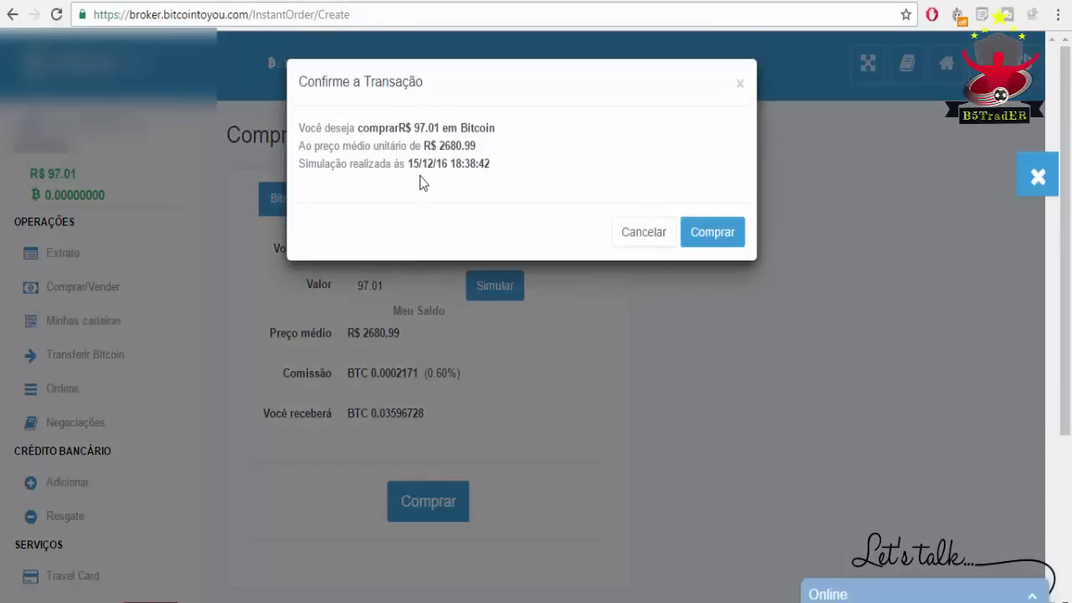
{"action": "left_click", "coordinate": [708, 241]}
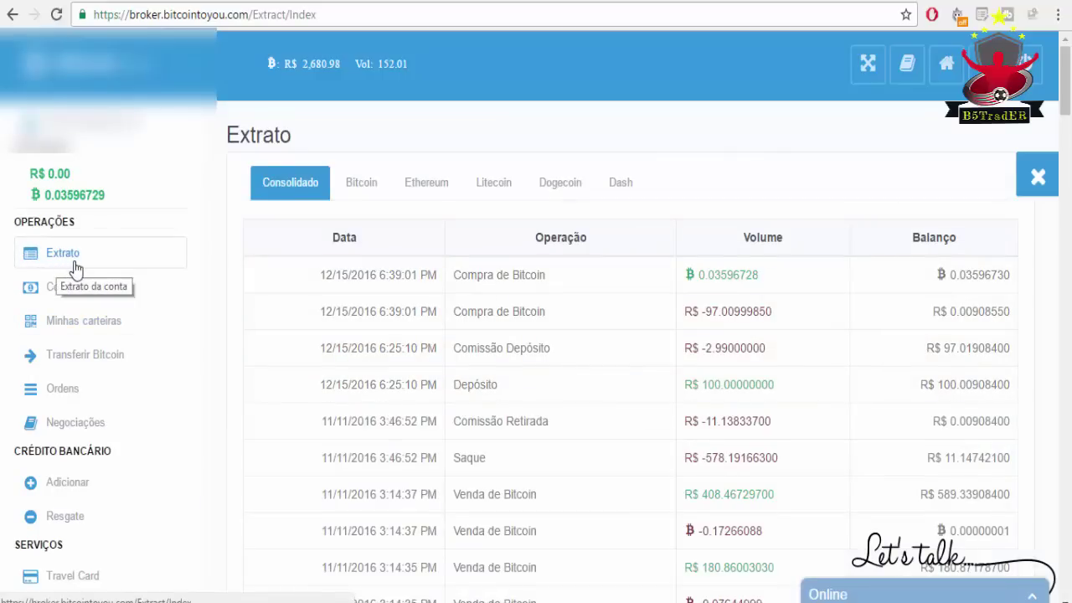
- Check the new Bitcoin balance and the purchased Bitcoin volume in the account statement (Extrato)
{"action": "left_click", "coordinate": [103, 292]}
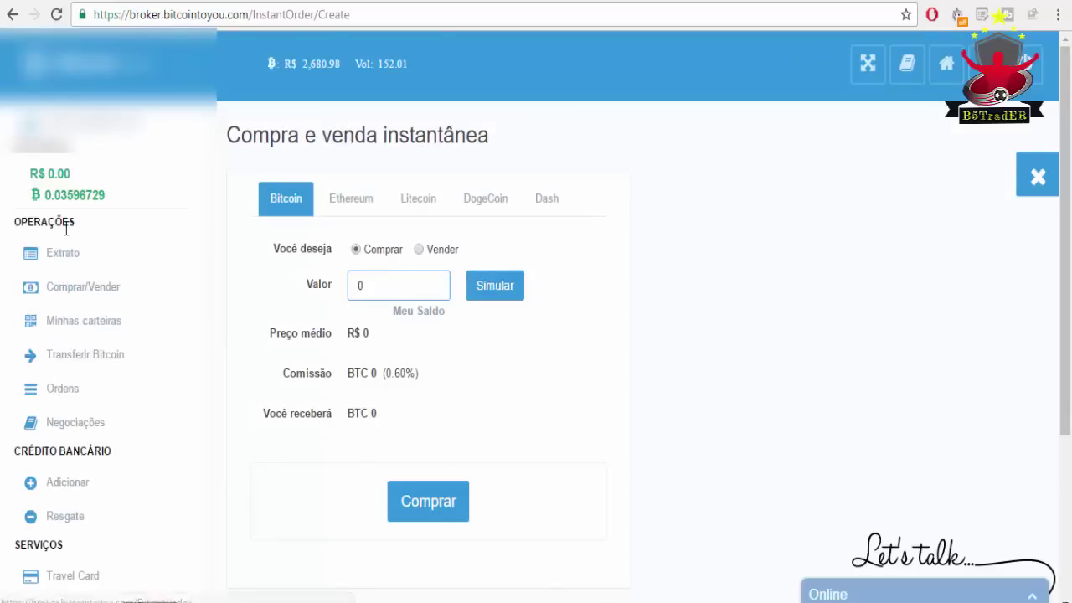
{"action": "left_click_drag", "start_coordinate": [106, 200], "coordinate": [47, 197]}
{"action": "left_click", "coordinate": [72, 256]}
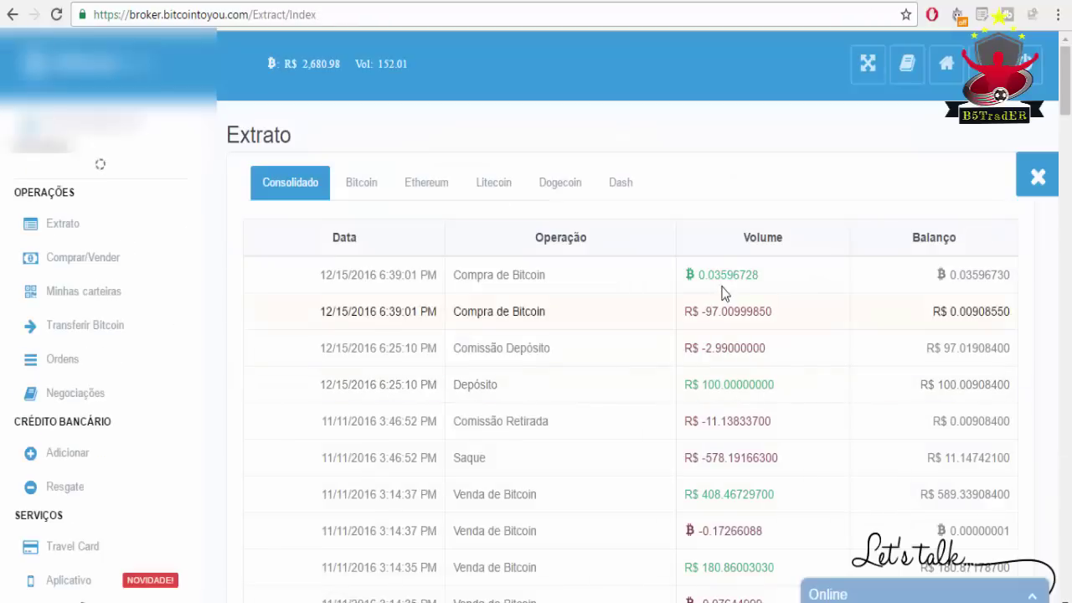
{"action": "left_click_drag", "start_coordinate": [702, 278], "coordinate": [759, 275]}
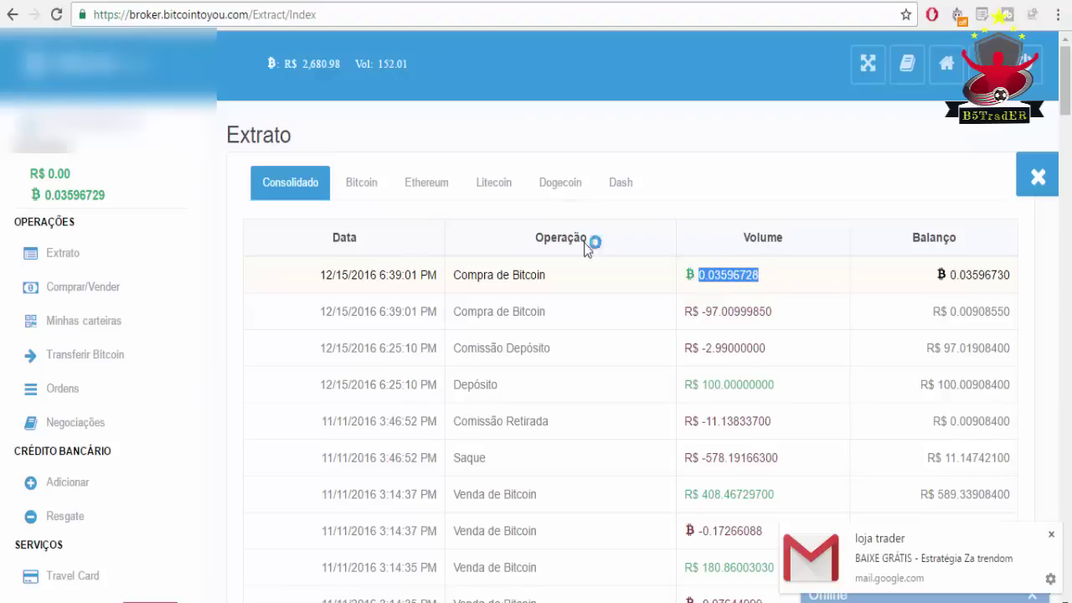
- Copy the Bitcoin balance and enter it, 0.03596729, as the quantity on the Transferir Bitcoin page
{"action": "left_click_drag", "start_coordinate": [105, 198], "coordinate": [48, 195]}
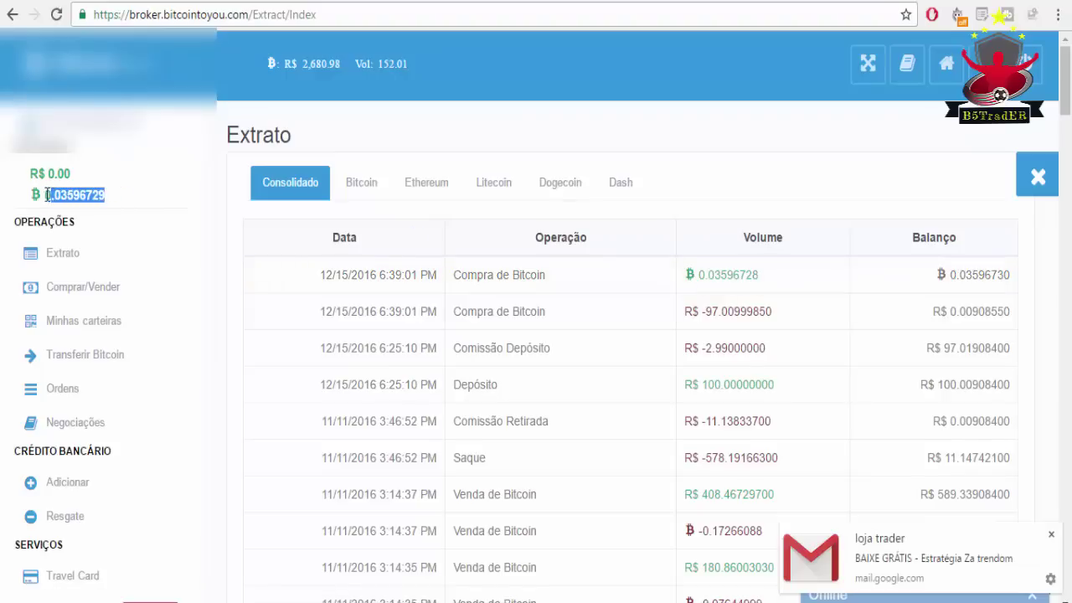
{"action": "right_click", "coordinate": [50, 195]}
{"action": "left_click", "coordinate": [69, 210]}
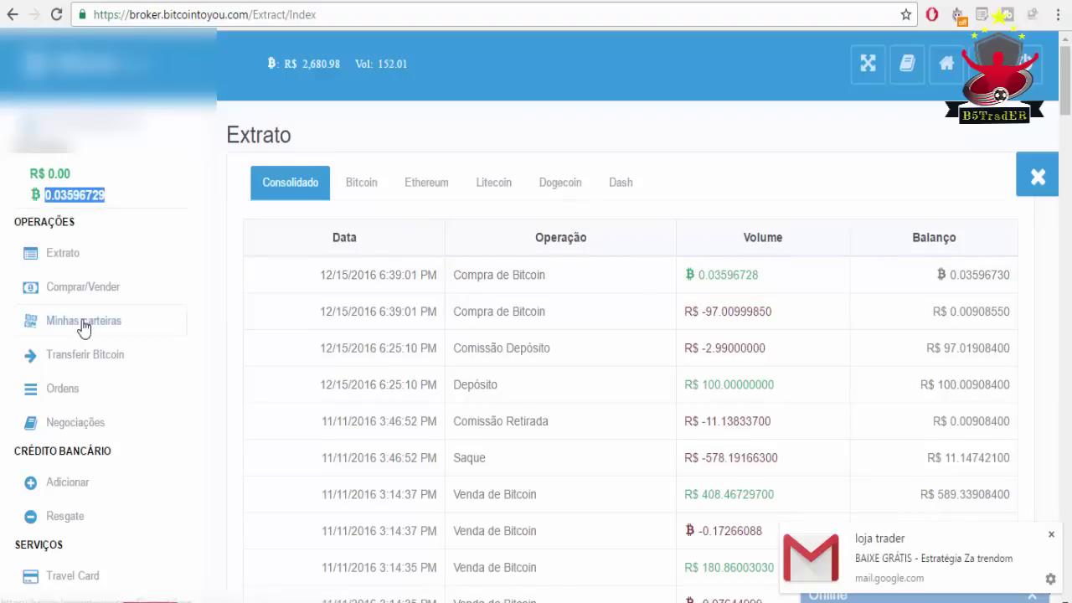
{"action": "scroll", "coordinate": [147, 327], "scroll_direction": "down", "scroll_amount": 1}
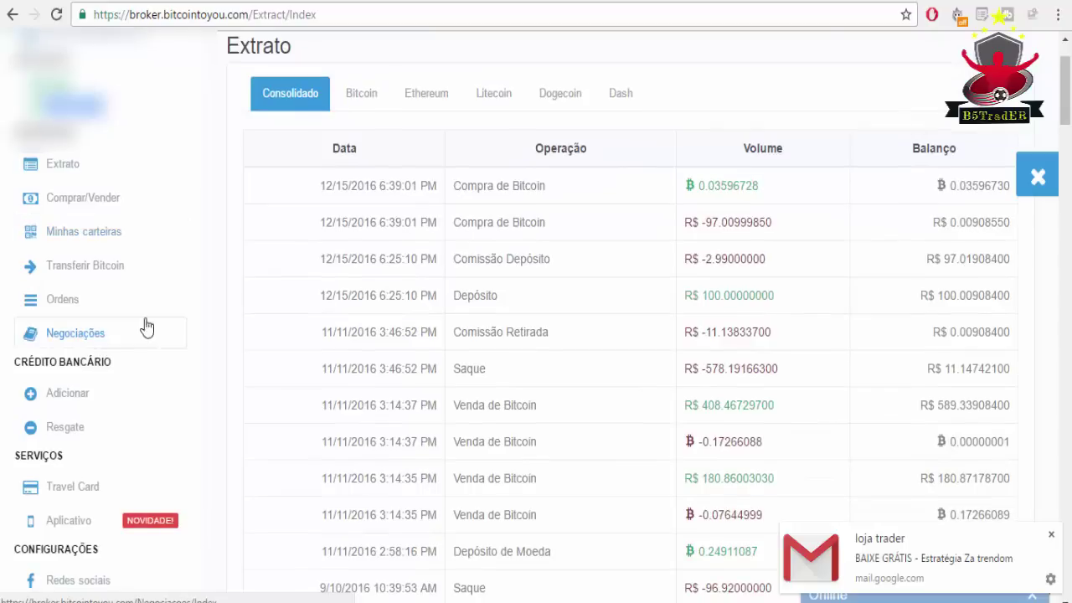
{"action": "left_click", "coordinate": [98, 276]}
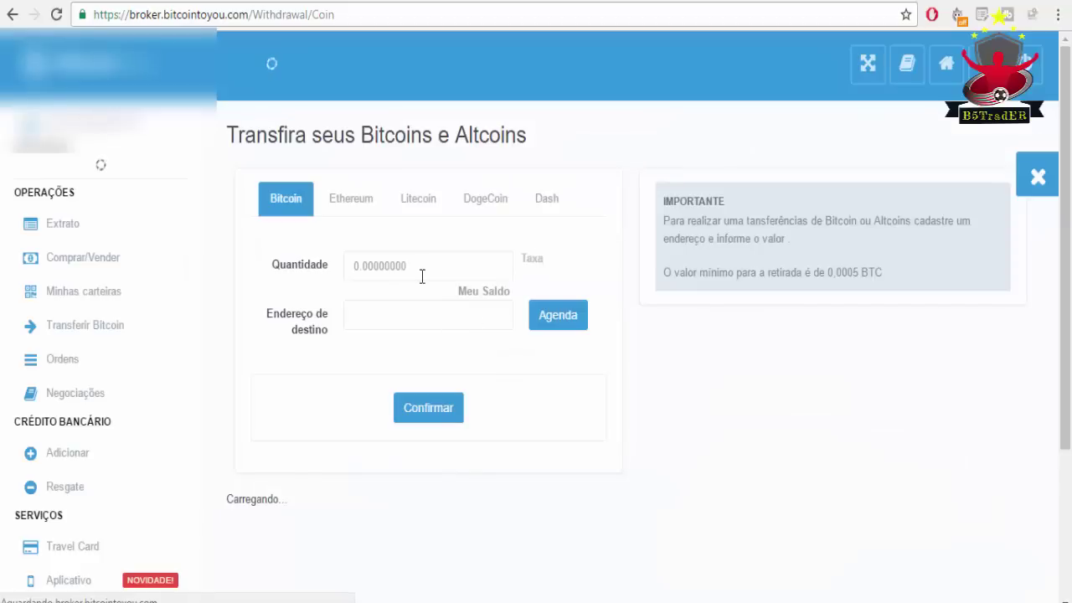
{"action": "left_click", "coordinate": [422, 276]}
{"action": "key", "text": "ctrl+v"}
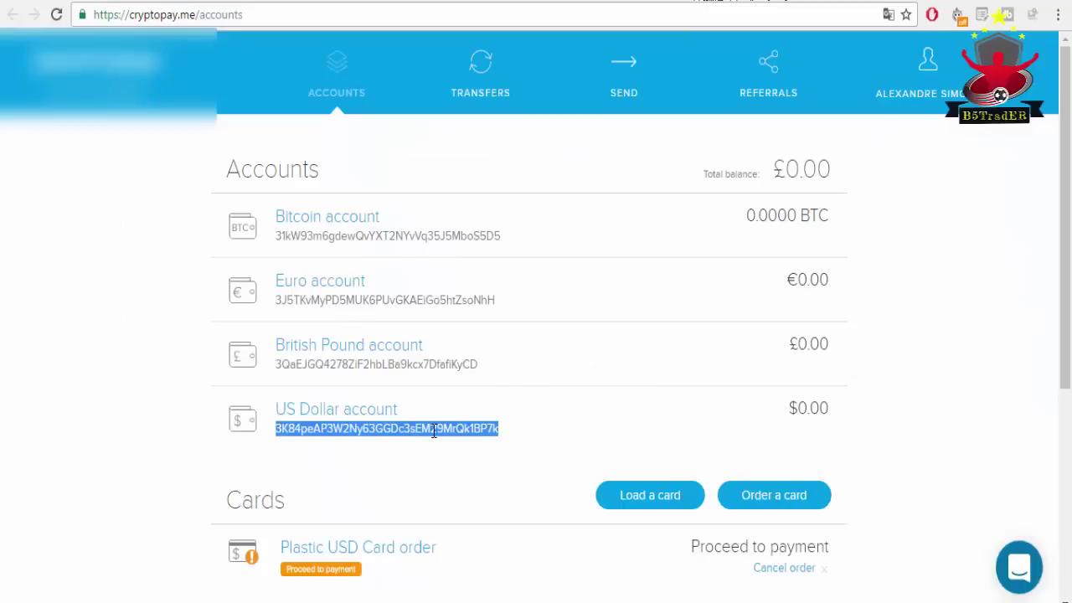
- Copy the US Dollar account's wallet address from Cryptopay and enter it as the Bitcoin transfer's destination address
{"action": "right_click", "coordinate": [434, 430]}
{"action": "left_click", "coordinate": [471, 443]}
{"action": "right_click", "coordinate": [469, 435]}
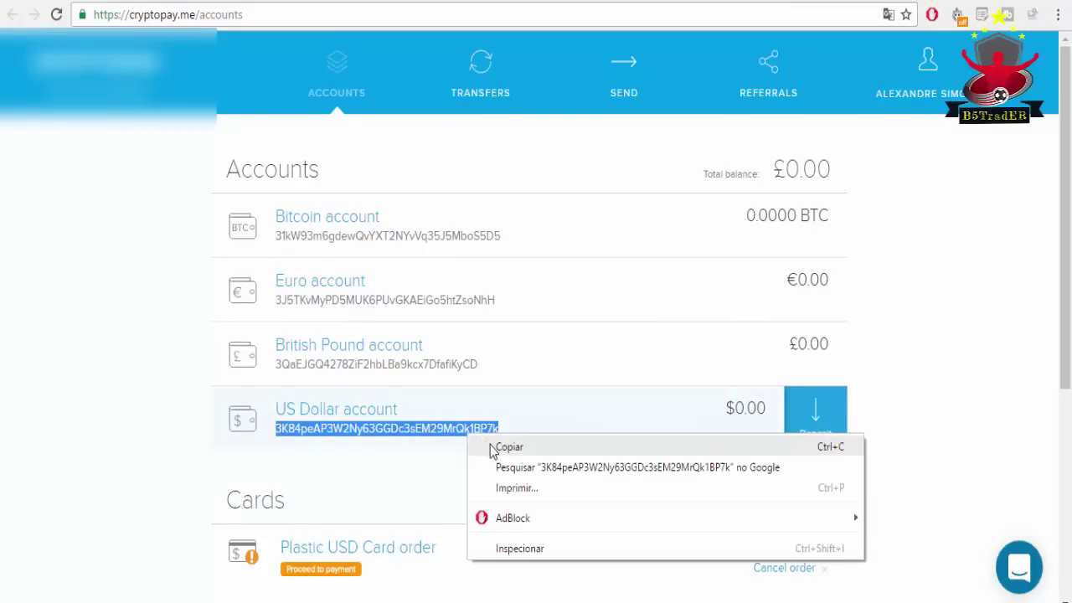
{"action": "left_click", "coordinate": [491, 447]}
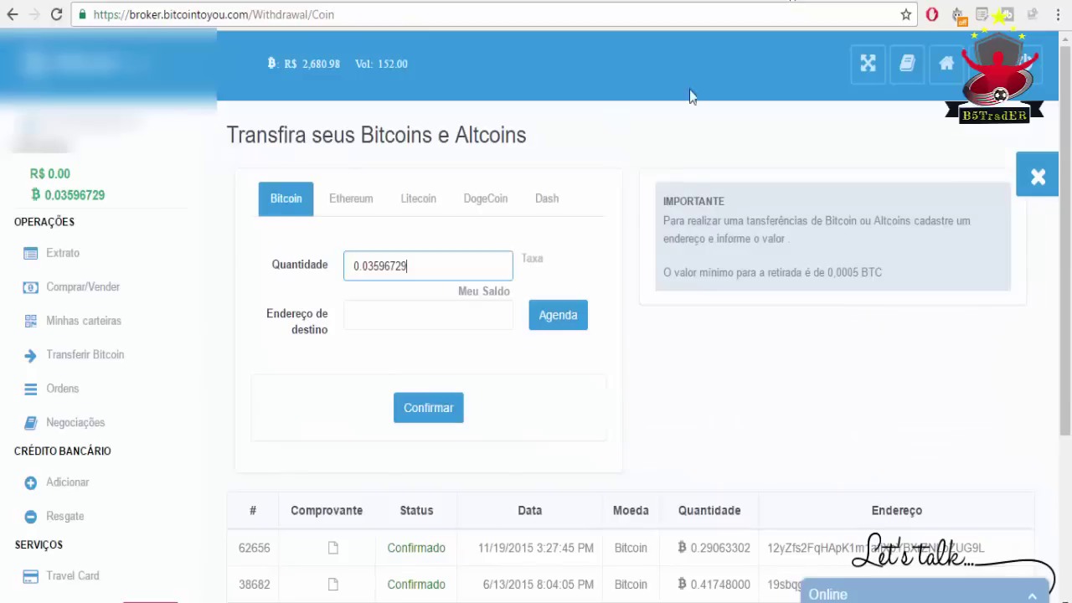
{"action": "left_click", "coordinate": [442, 316]}
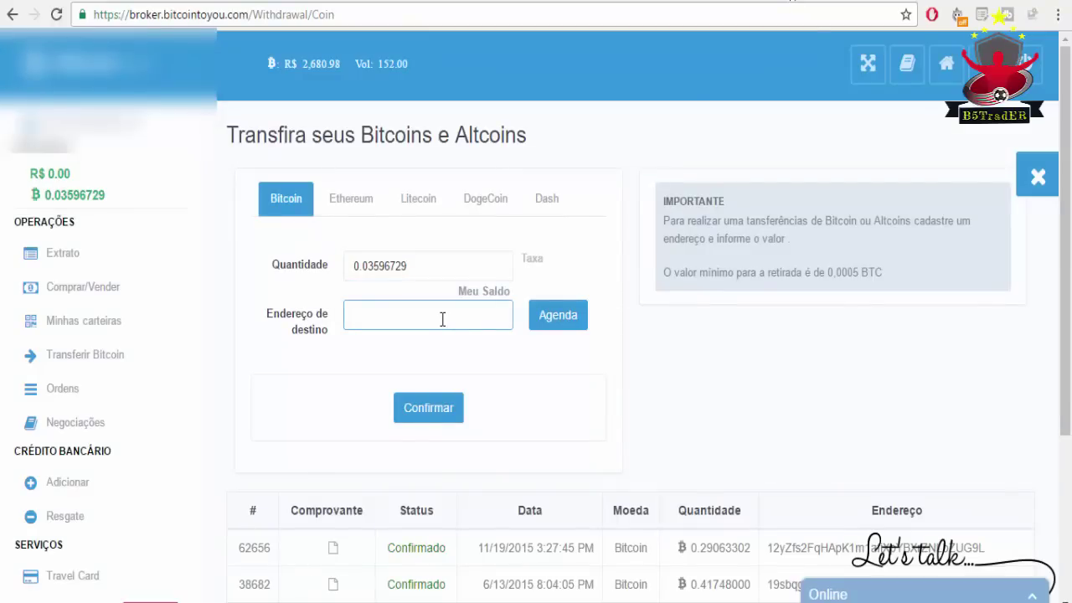
{"action": "key", "text": "ctrl+v"}
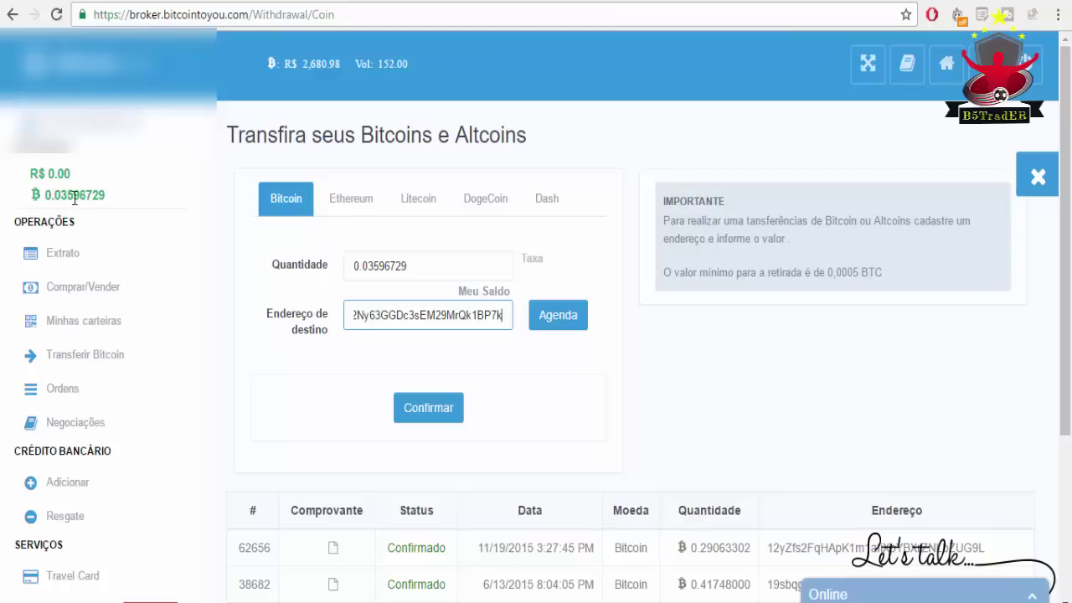
- Submit the 0.03596729 Bitcoin transfer and enter the account password in the transfer confirmation
{"action": "left_click_drag", "start_coordinate": [352, 266], "coordinate": [403, 266]}
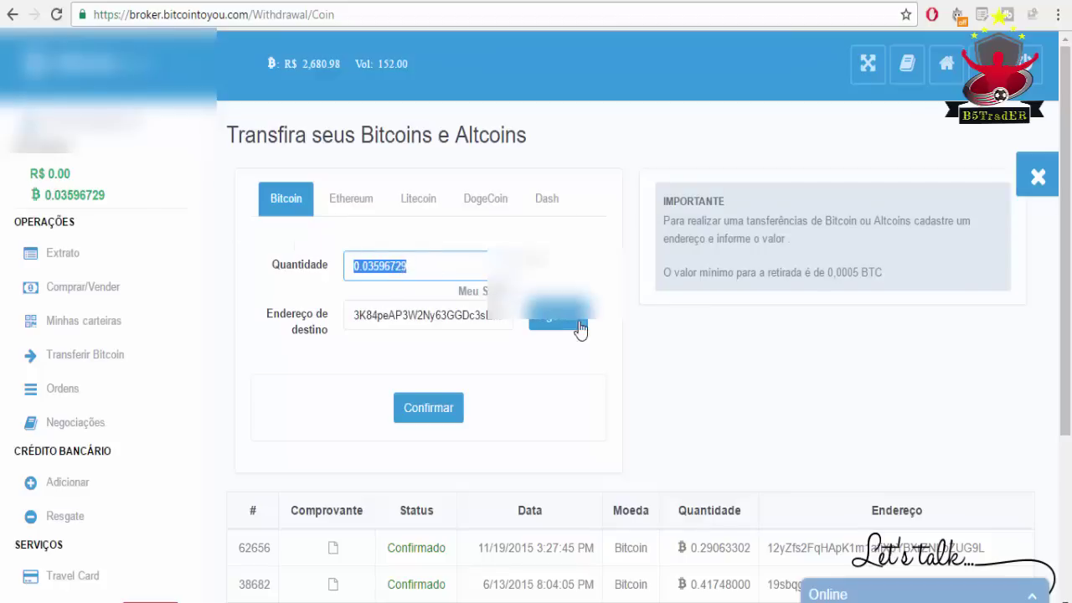
{"action": "scroll", "coordinate": [694, 447], "scroll_direction": "down", "scroll_amount": 2}
{"action": "scroll", "coordinate": [694, 447], "scroll_direction": "down", "scroll_amount": 1}
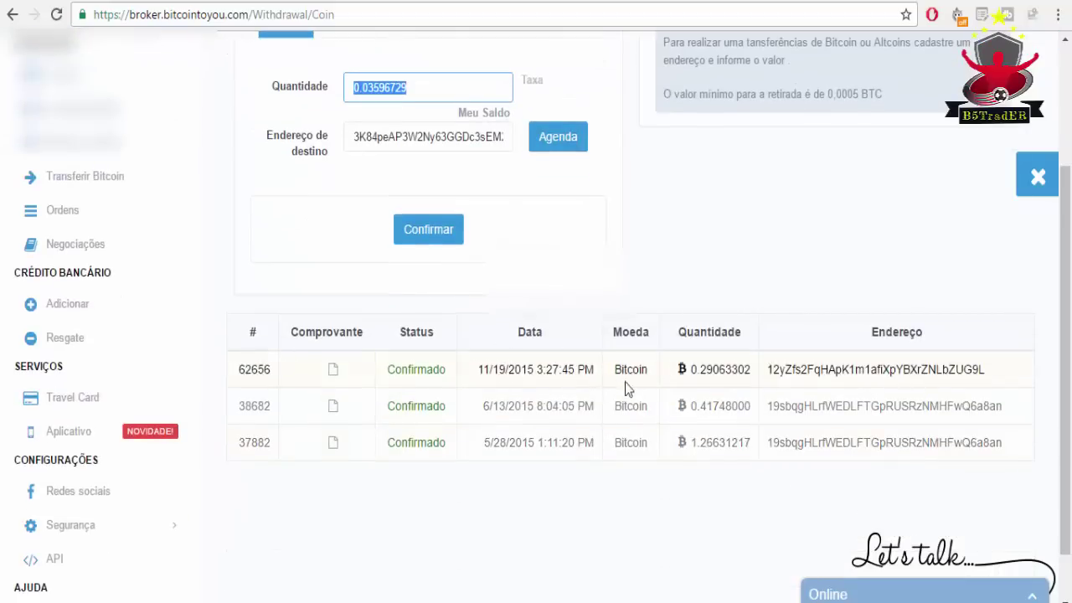
{"action": "scroll", "coordinate": [438, 335], "scroll_direction": "up", "scroll_amount": 2}
{"action": "left_click", "coordinate": [437, 410]}
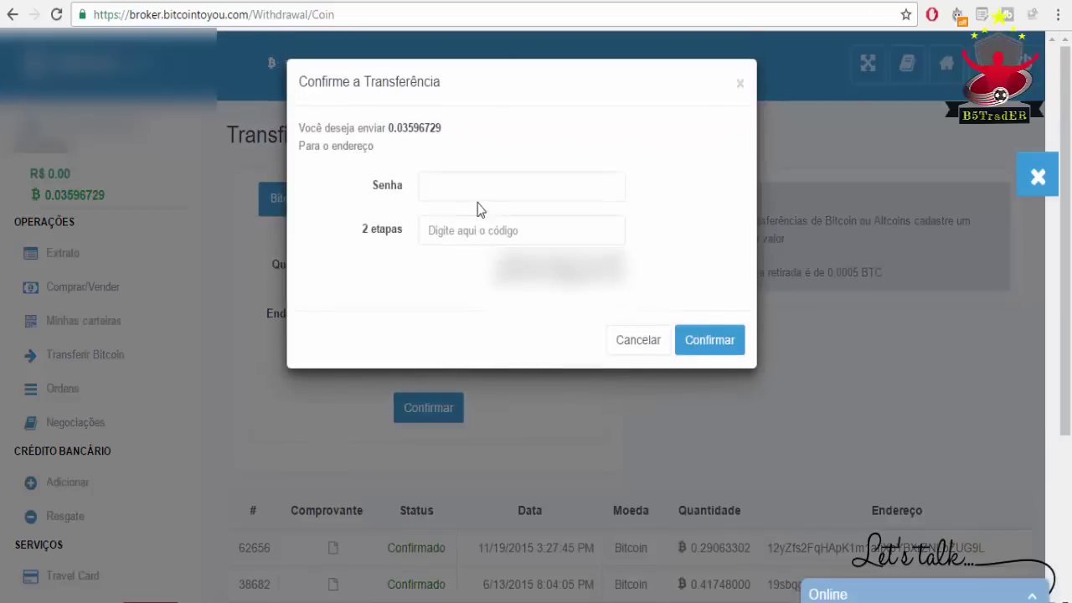
{"action": "left_click", "coordinate": [472, 185]}
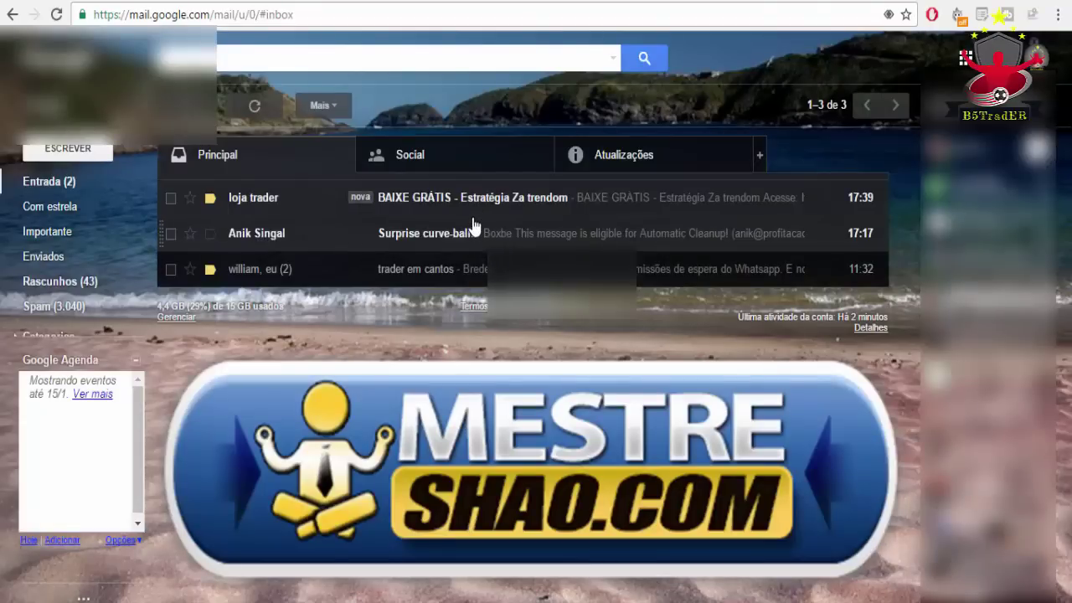
- Copy the token from the Bitcointoyou withdrawal e-mail in Gmail and enter it as the transfer's two-step code
{"action": "left_click", "coordinate": [619, 166]}
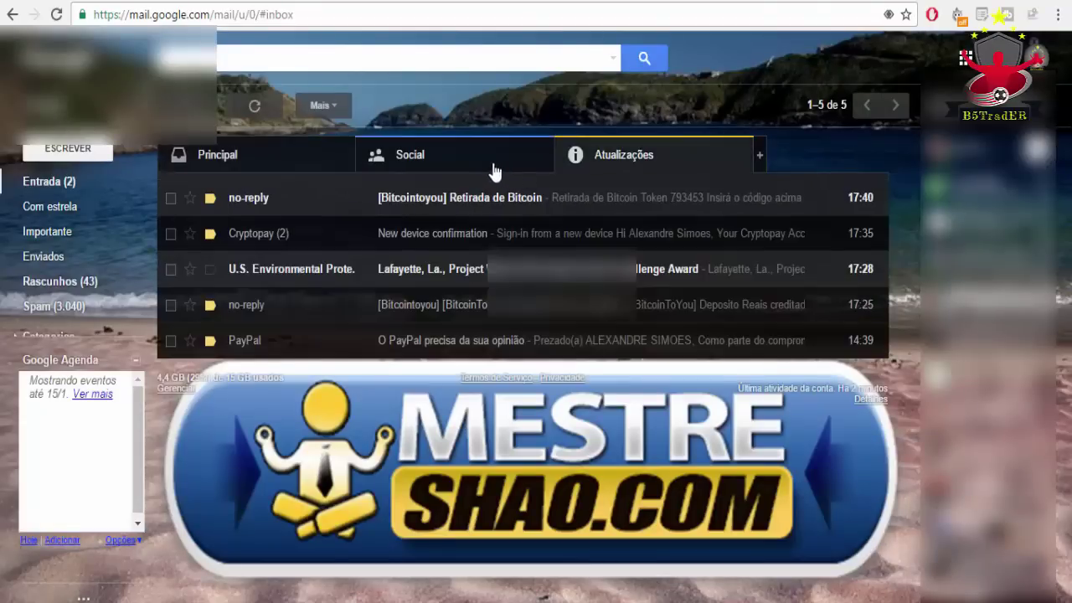
{"action": "left_click", "coordinate": [484, 207]}
{"action": "double_click", "coordinate": [440, 419]}
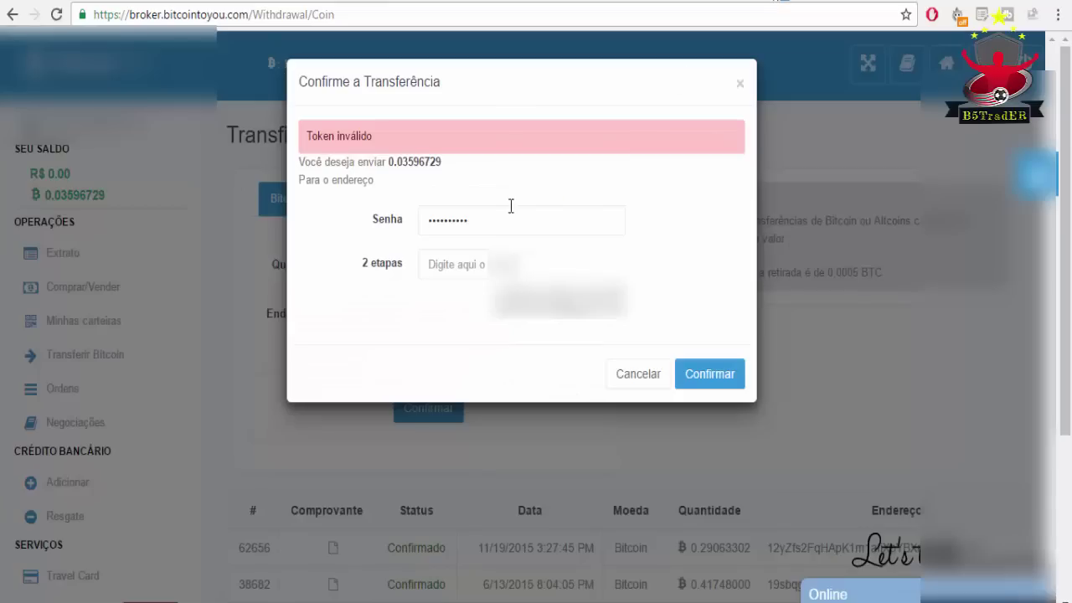
{"action": "key", "text": "Tab"}
{"action": "key", "text": "ctrl+v"}
- Confirm the Bitcoin transfer and decline to save the password in the browser
{"action": "double_click", "coordinate": [417, 223]}
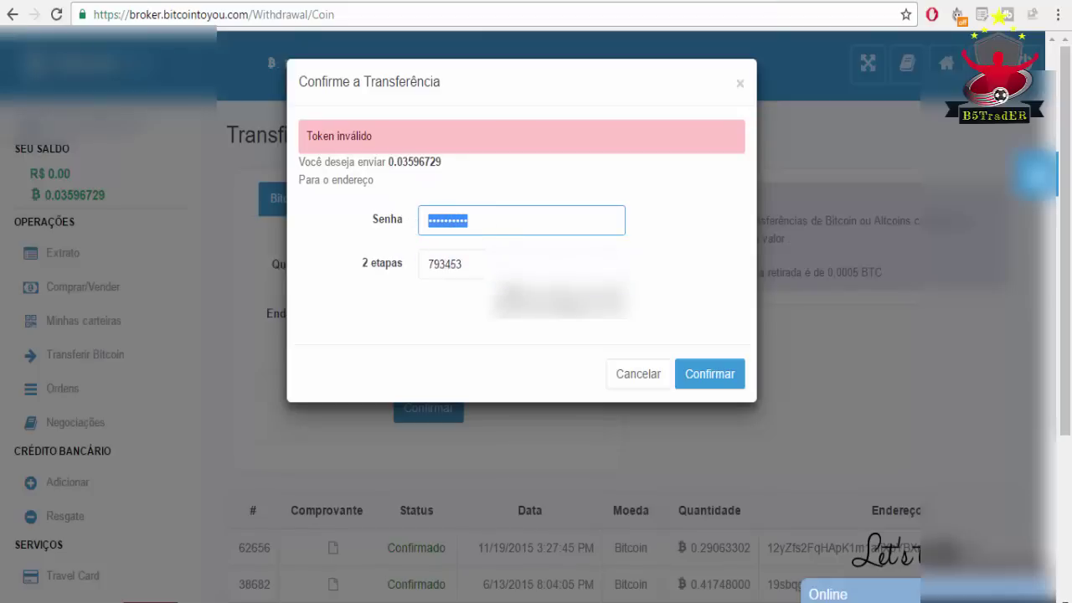
{"action": "left_click", "coordinate": [709, 377]}
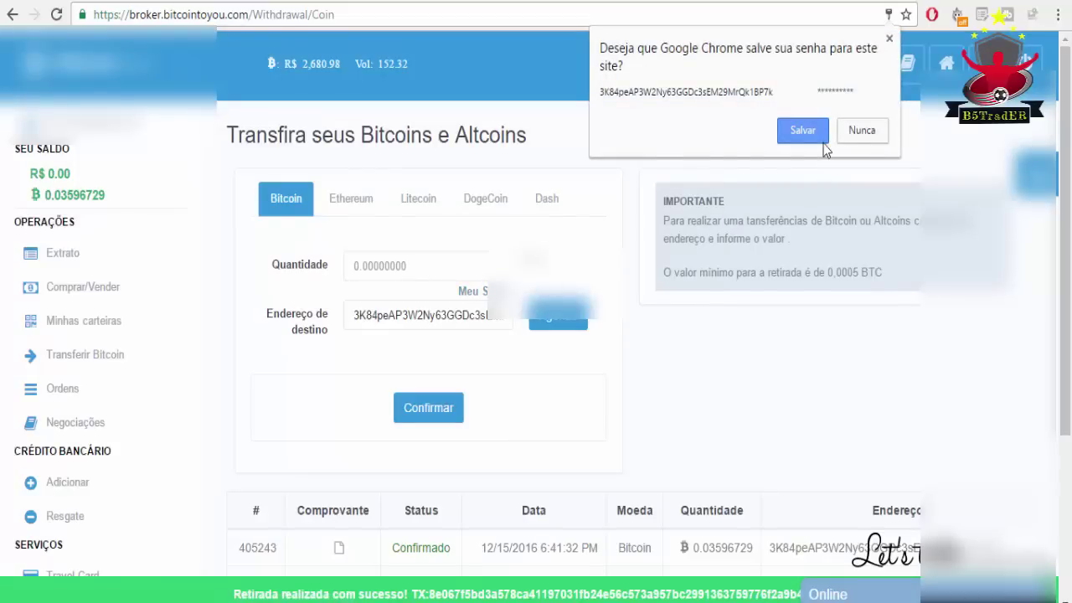
{"action": "left_click", "coordinate": [858, 140]}
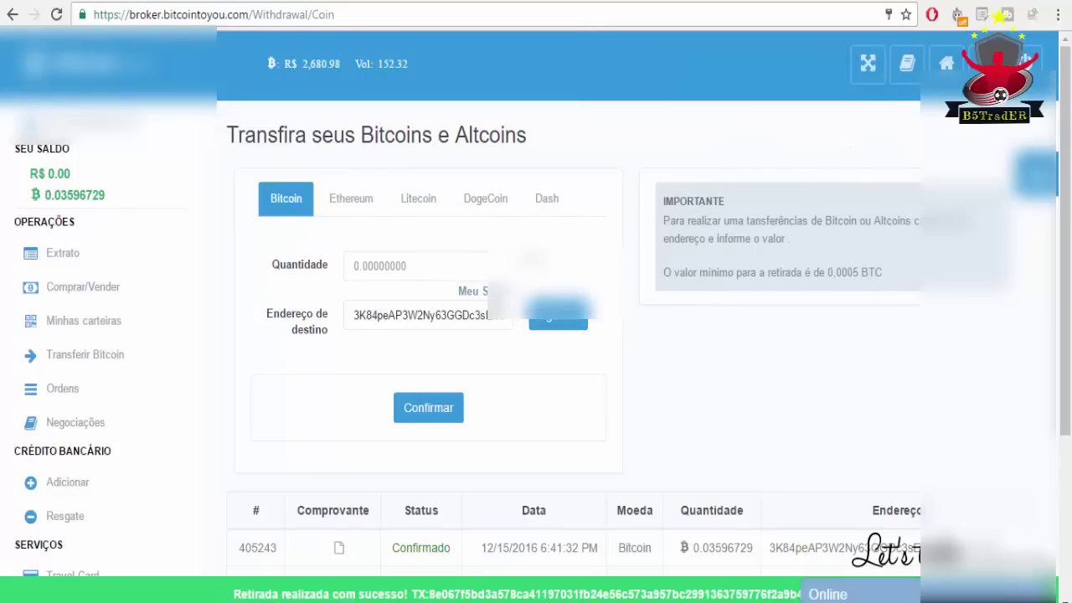
- Check the newest transfer's amount and the remaining Bitcoin balance on Bitcointoyou, and open that transfer's receipt
{"action": "scroll", "coordinate": [433, 416], "scroll_direction": "down", "scroll_amount": 1}
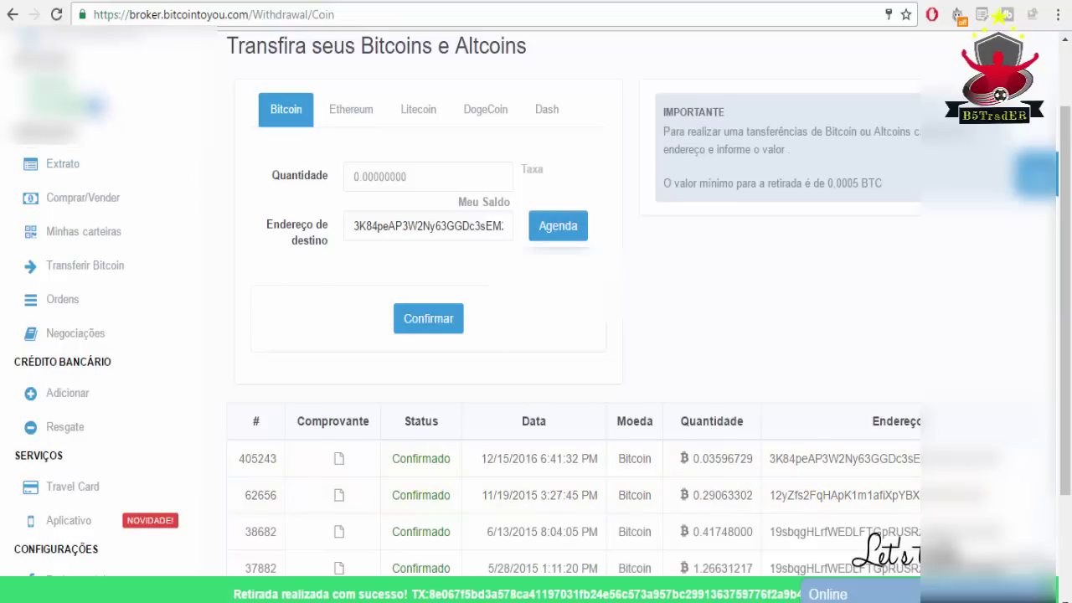
{"action": "left_click_drag", "start_coordinate": [692, 459], "coordinate": [753, 459]}
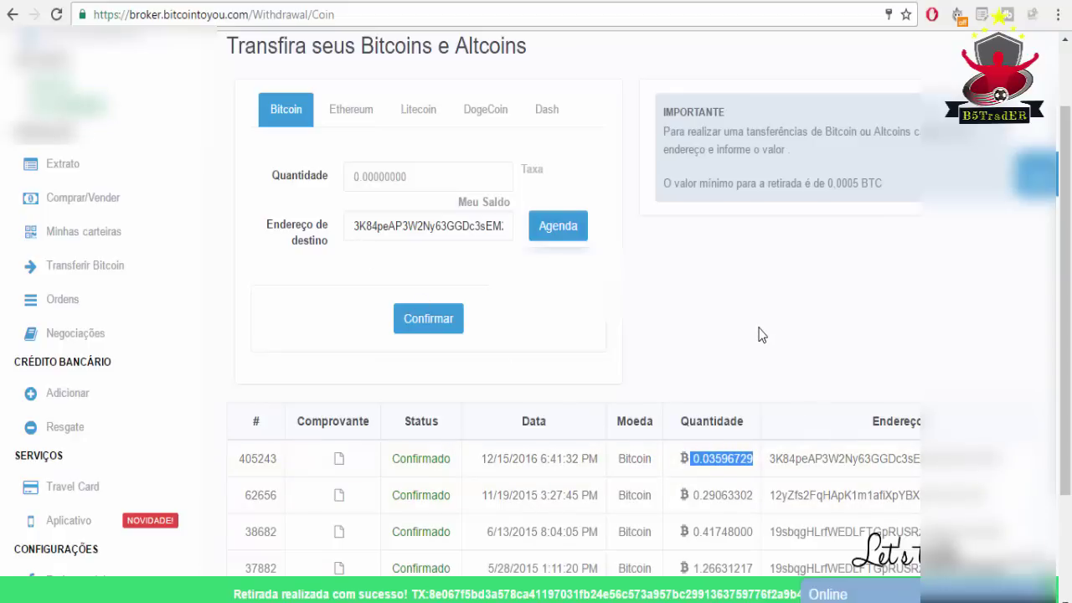
{"action": "scroll", "coordinate": [763, 335], "scroll_direction": "up", "scroll_amount": 1}
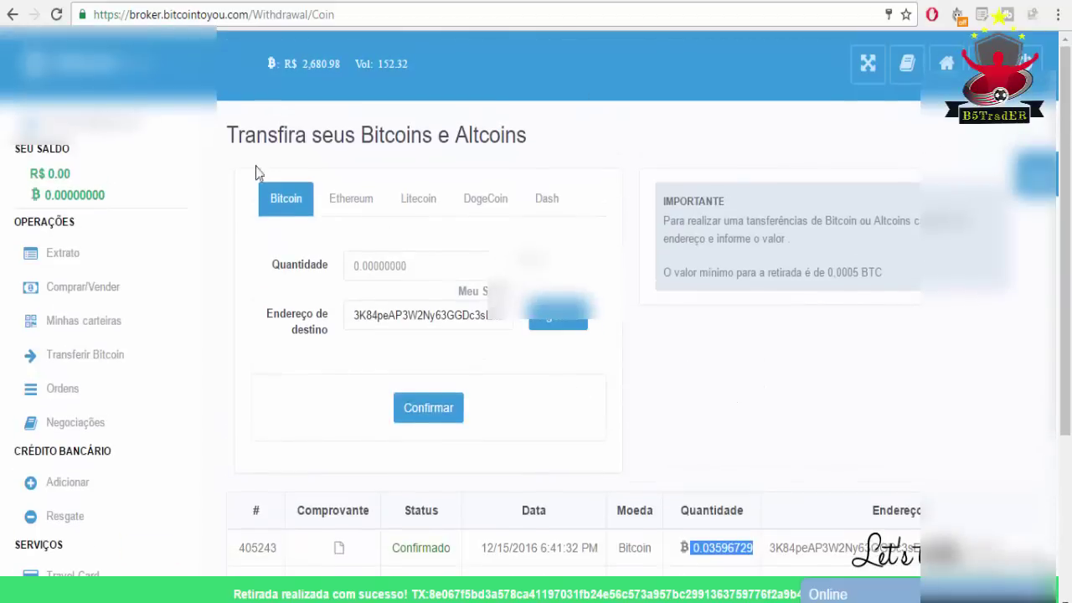
{"action": "left_click_drag", "start_coordinate": [106, 195], "coordinate": [44, 195]}
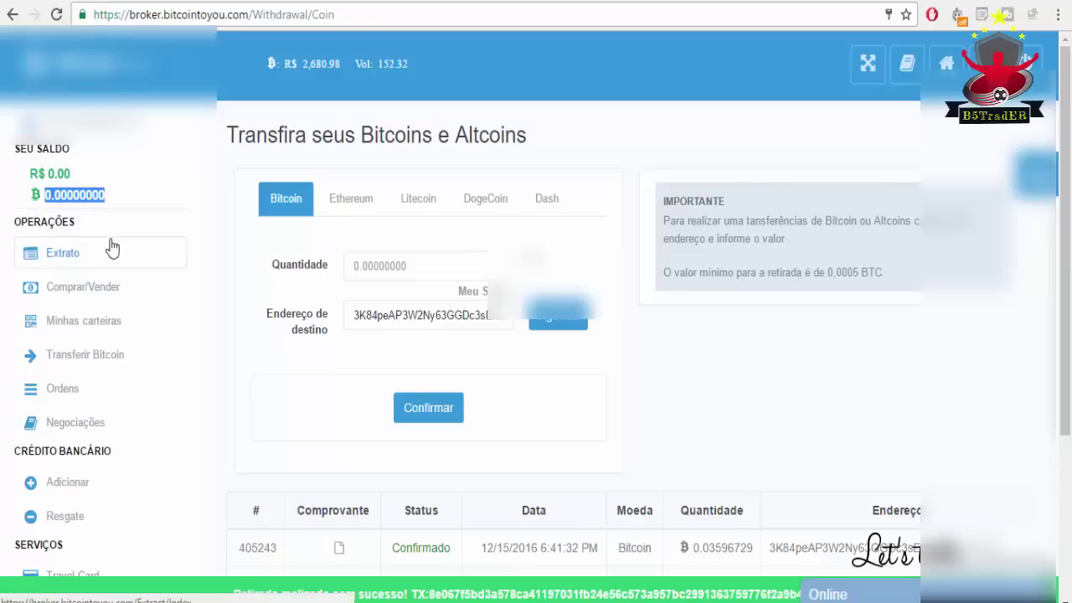
{"action": "scroll", "coordinate": [537, 382], "scroll_direction": "down", "scroll_amount": 1}
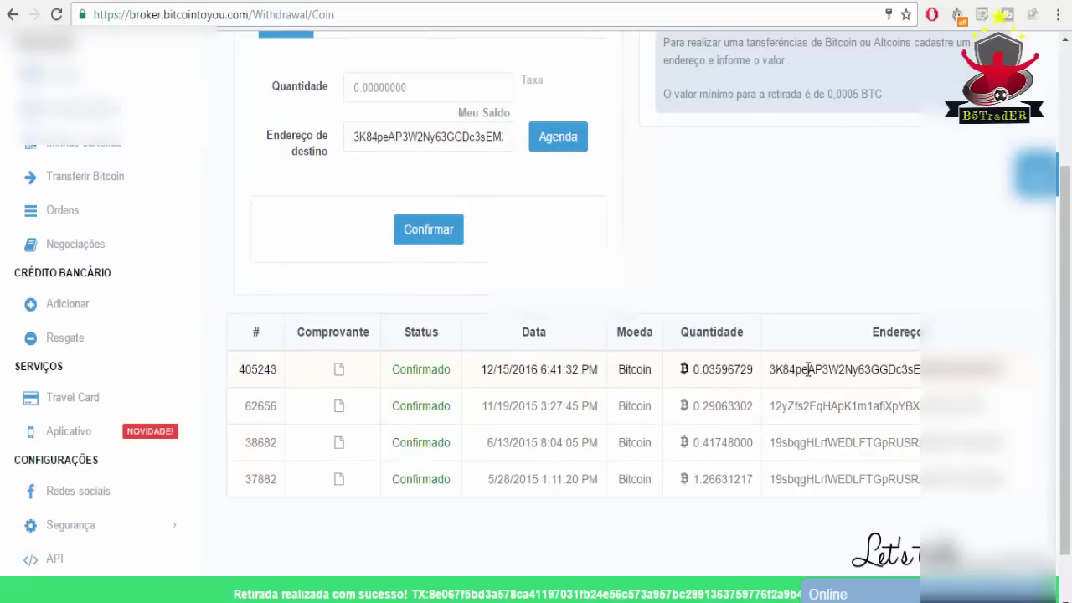
{"action": "left_click", "coordinate": [340, 370]}
{"action": "scroll", "coordinate": [656, 242], "scroll_direction": "up", "scroll_amount": 3}
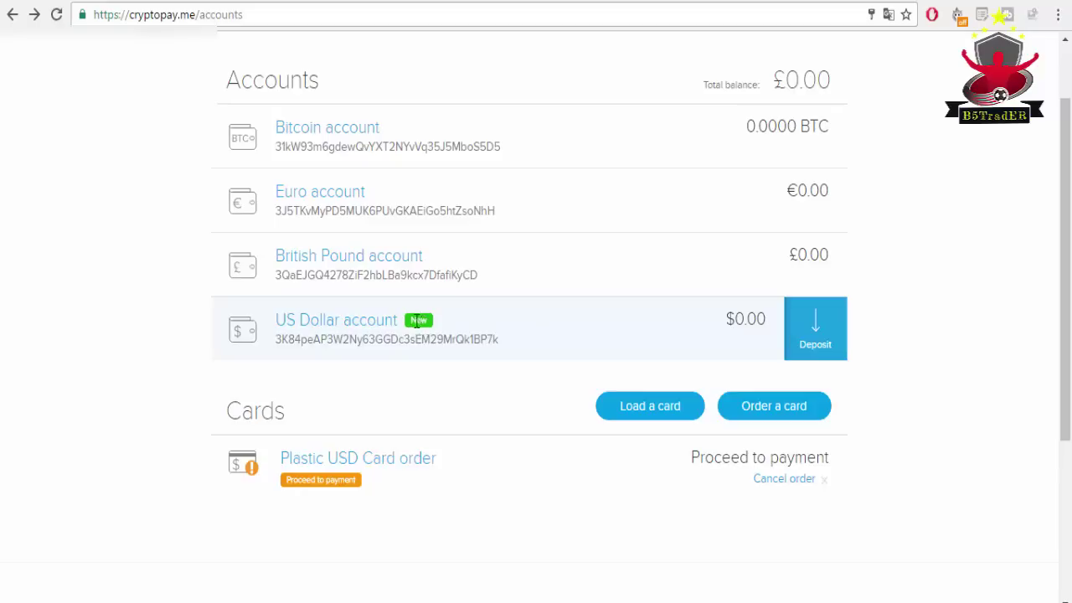
- Compare the US Dollar account's wallet address on Cryptopay with the newest transfer's destination address on Bitcointoyou
{"action": "left_click_drag", "start_coordinate": [276, 337], "coordinate": [512, 342]}
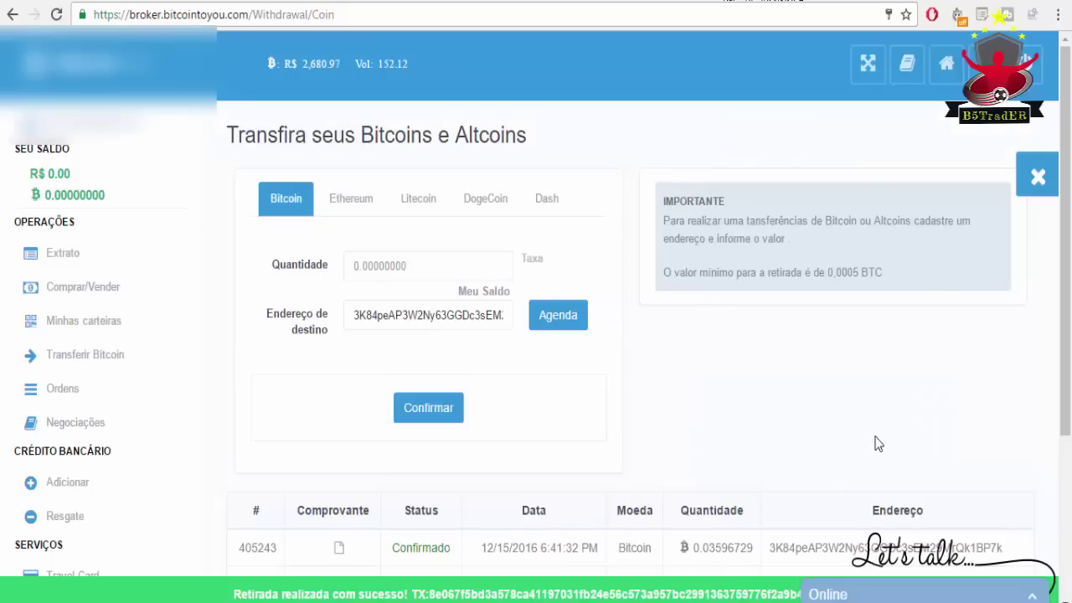
{"action": "scroll", "coordinate": [878, 437], "scroll_direction": "down", "scroll_amount": 3}
{"action": "left_click_drag", "start_coordinate": [770, 307], "coordinate": [1005, 303]}
{"action": "left_click", "coordinate": [395, 74]}
{"action": "left_click_drag", "start_coordinate": [396, 73], "coordinate": [447, 73]}
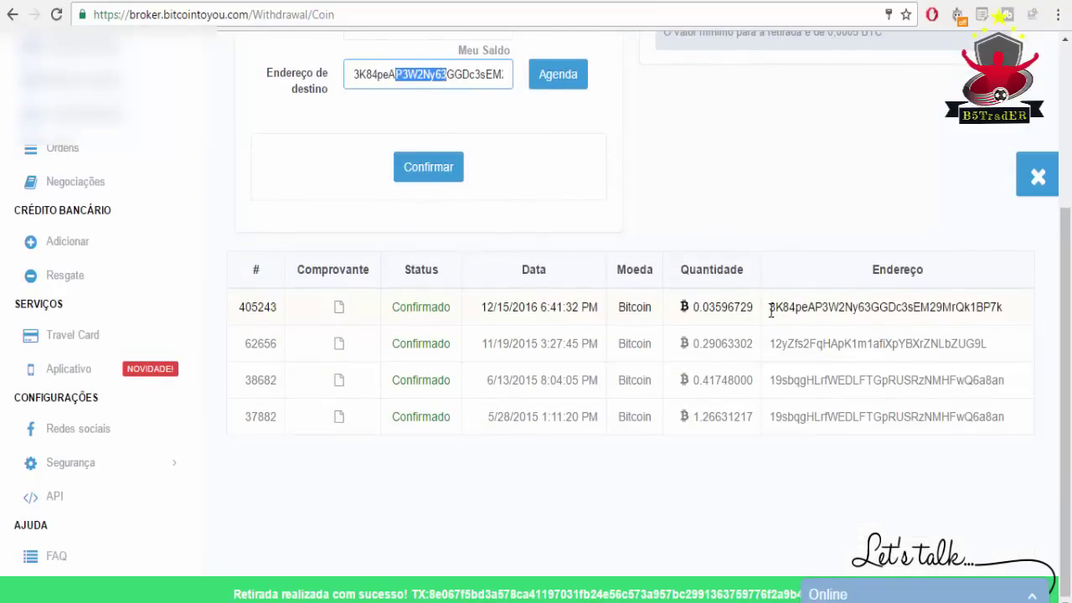
{"action": "left_click_drag", "start_coordinate": [770, 307], "coordinate": [879, 307]}
- Switch to Cryptopay, open the US Dollar account and examine its account activity for the incoming deposit
{"action": "left_click", "coordinate": [645, 0]}
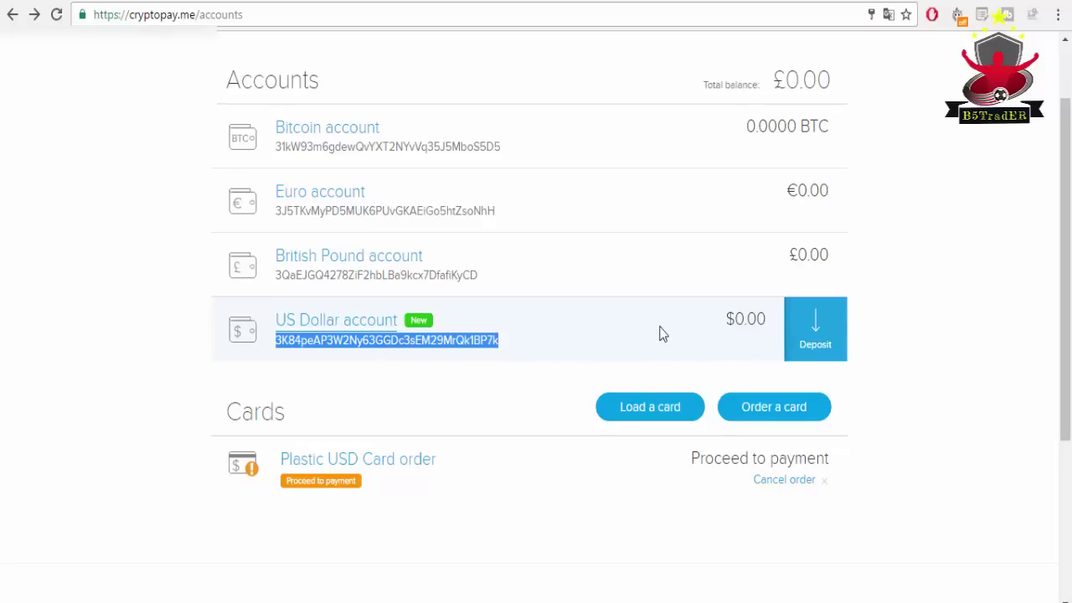
{"action": "left_click", "coordinate": [359, 327]}
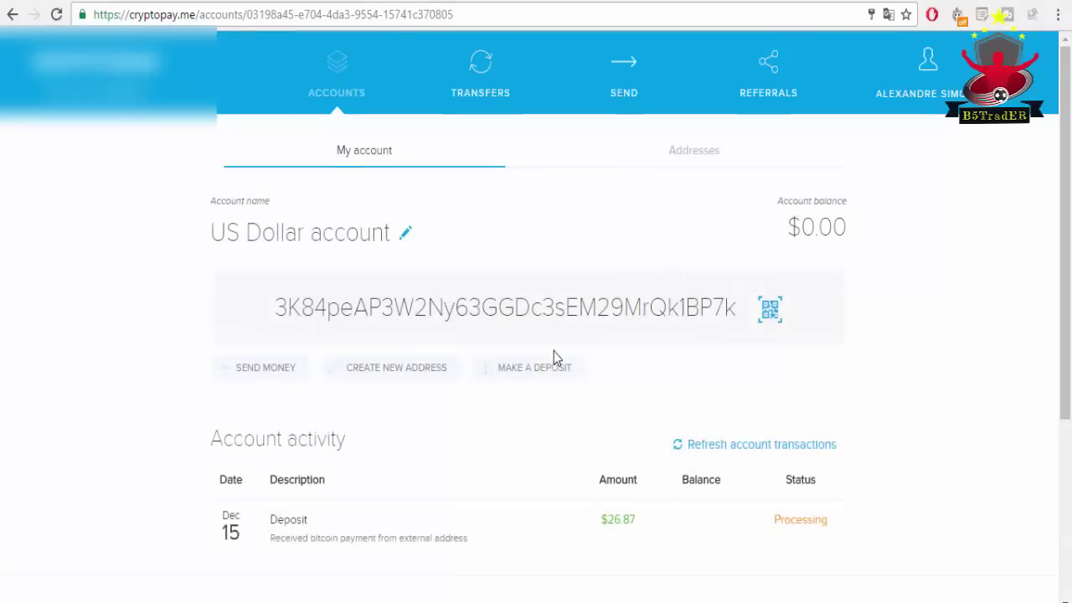
{"action": "scroll", "coordinate": [554, 356], "scroll_direction": "down", "scroll_amount": 2}
{"action": "scroll", "coordinate": [554, 356], "scroll_direction": "down", "scroll_amount": 1}
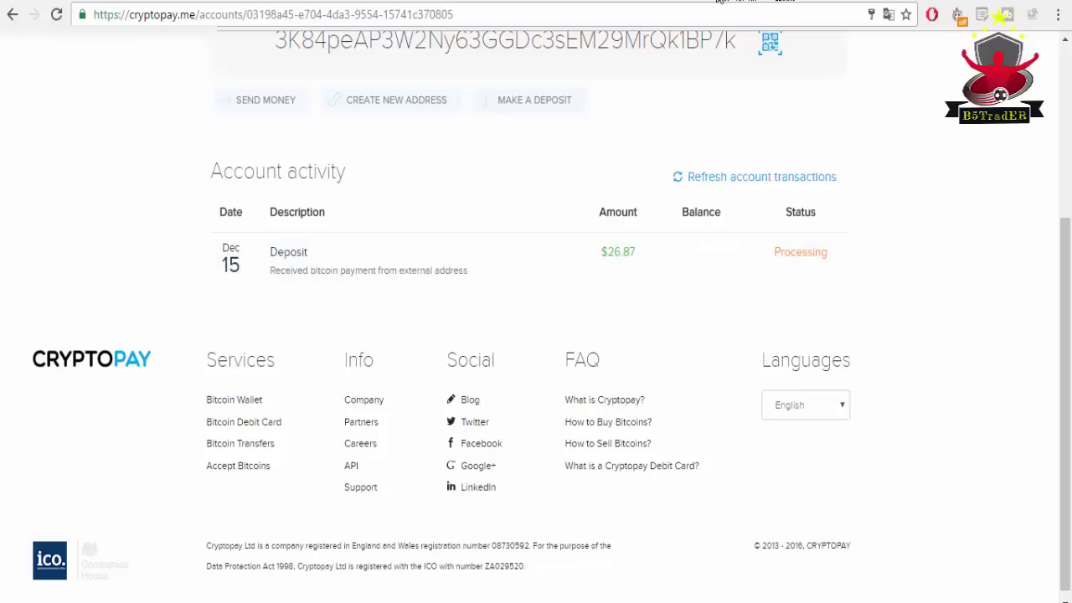
- Check the newest transfer on Bitcointoyou against the wallet address and deposit status in Cryptopay's US Dollar account
{"action": "left_click", "coordinate": [718, 1]}
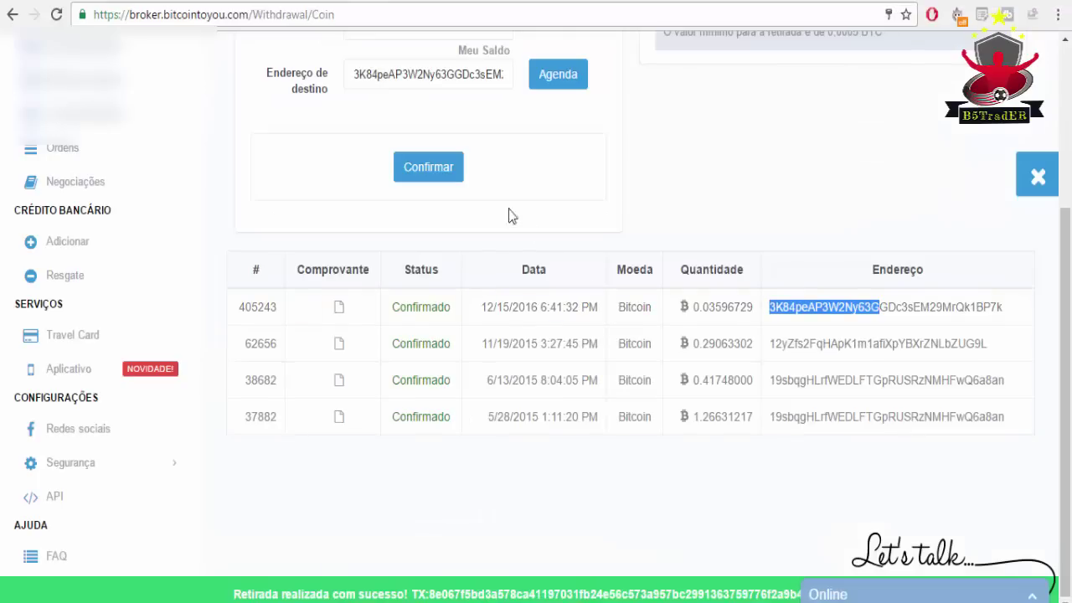
{"action": "left_click", "coordinate": [621, 2]}
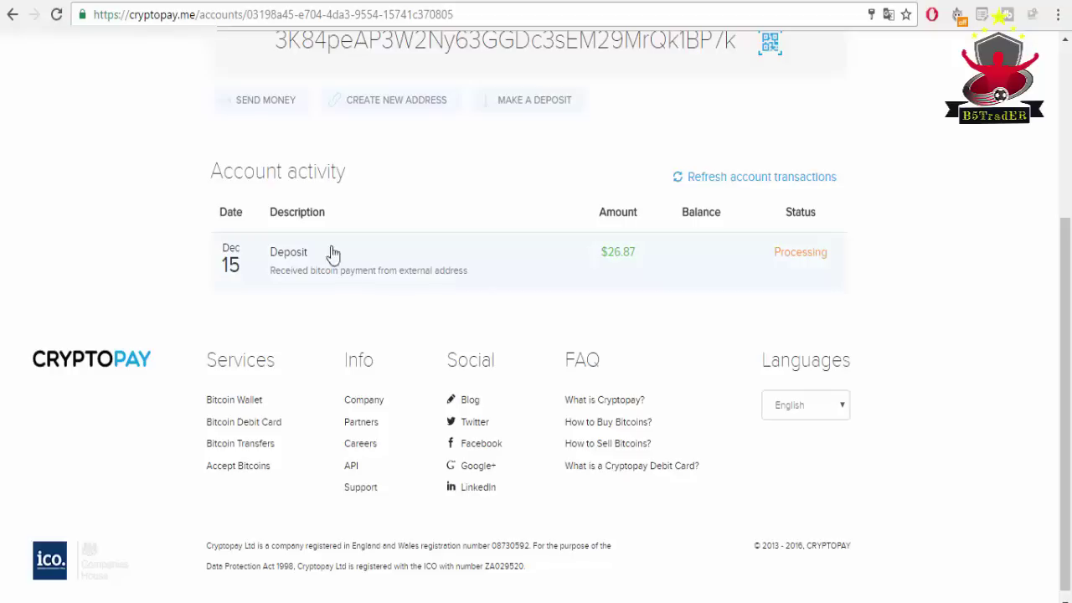
{"action": "scroll", "coordinate": [505, 292], "scroll_direction": "up", "scroll_amount": 1}
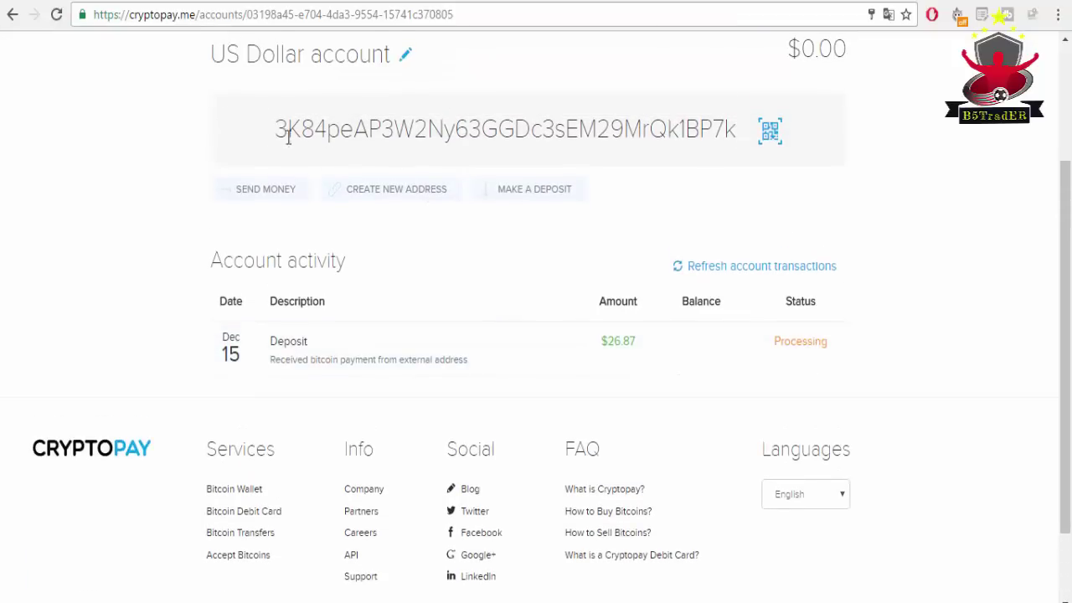
{"action": "left_click_drag", "start_coordinate": [279, 128], "coordinate": [732, 134]}
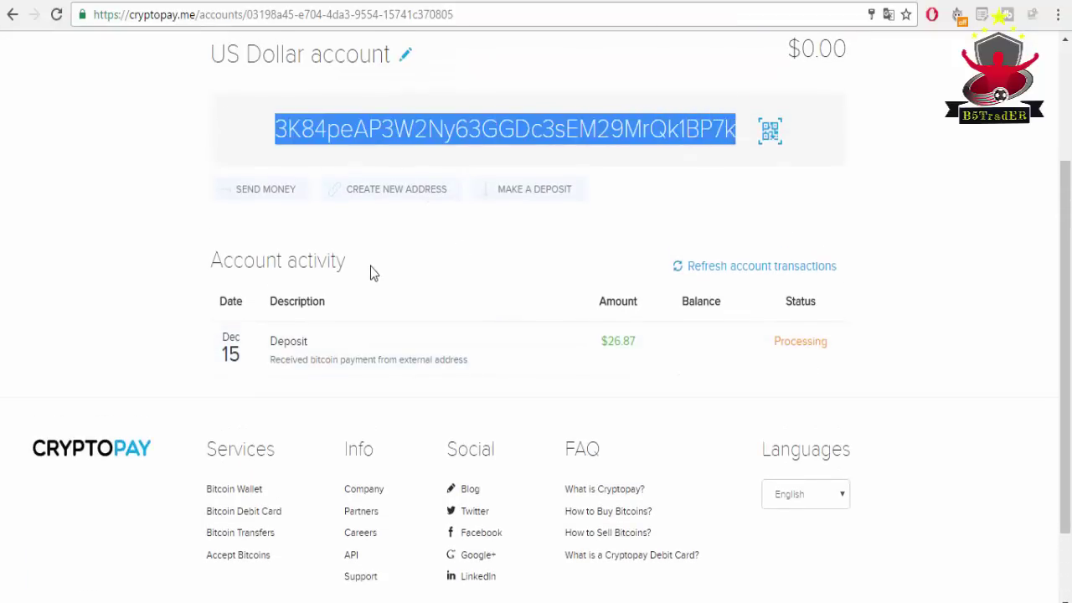
{"action": "scroll", "coordinate": [374, 273], "scroll_direction": "down", "scroll_amount": 1}
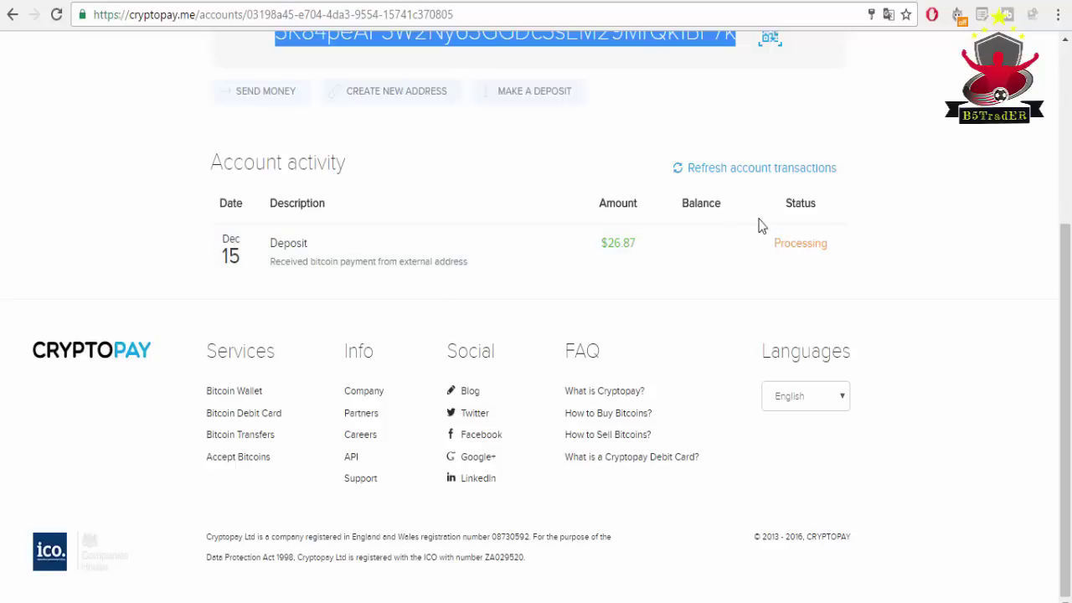
{"action": "scroll", "coordinate": [560, 248], "scroll_direction": "up", "scroll_amount": 3}
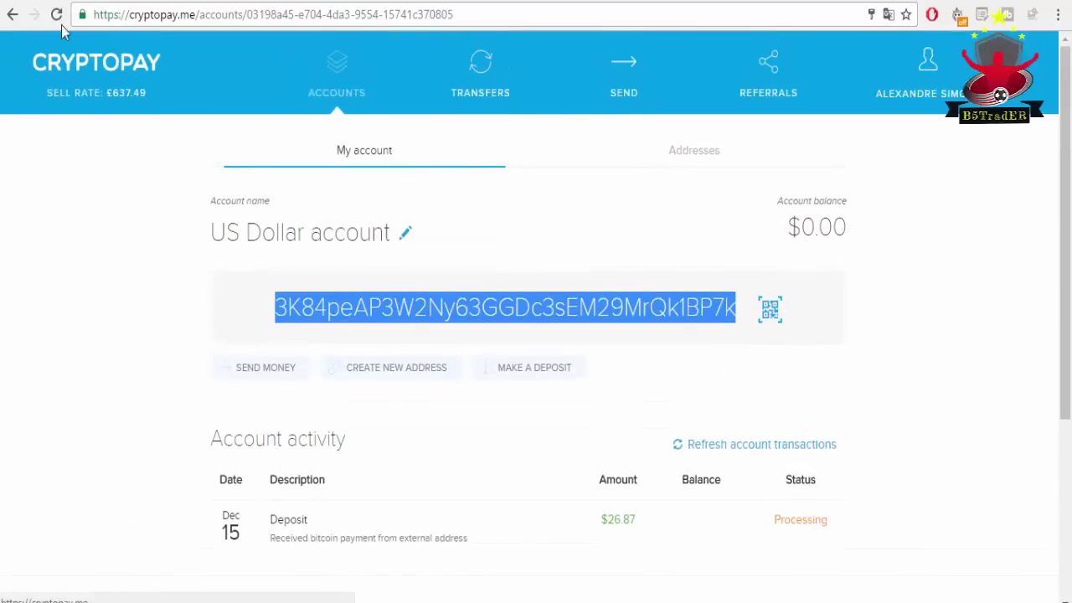
- Return to the Cryptopay accounts list and check the US Dollar account's balance and the Plastic USD Card order
{"action": "left_click", "coordinate": [10, 19]}
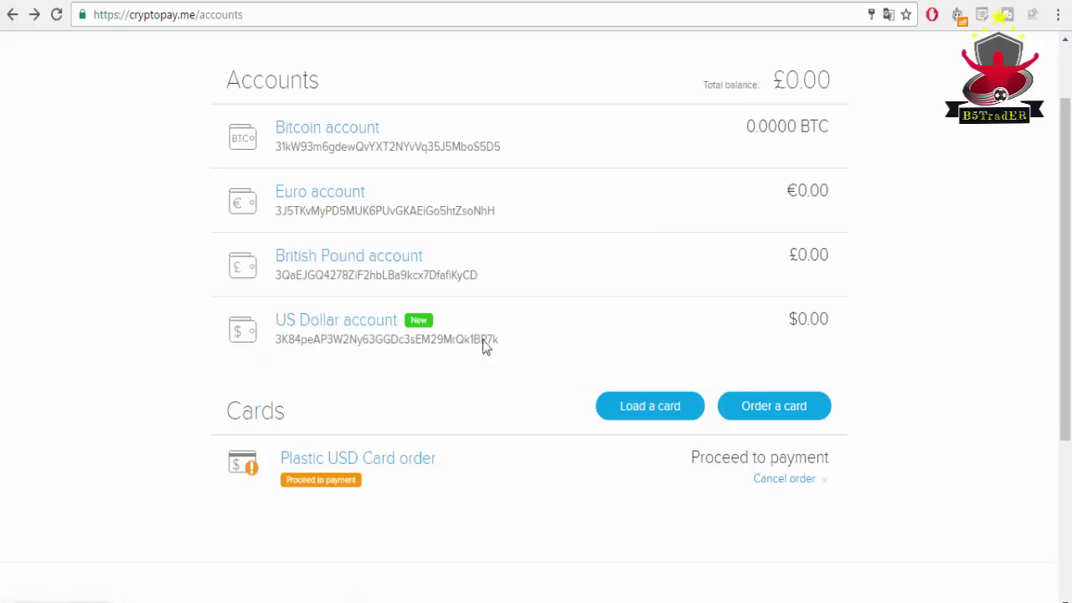
{"action": "mouse_move", "coordinate": [498, 349]}
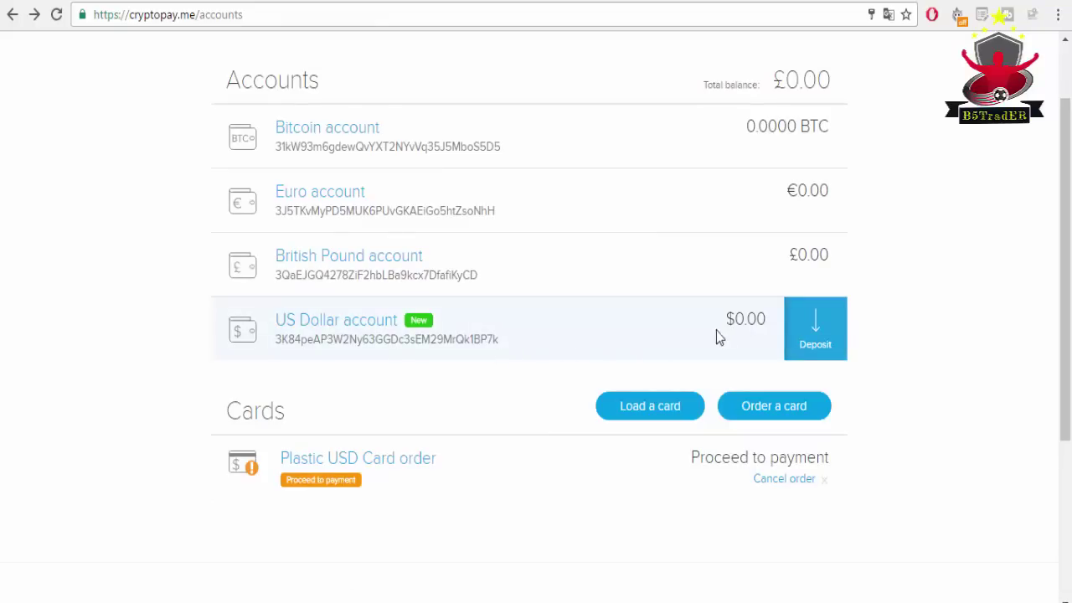
{"action": "left_click_drag", "start_coordinate": [735, 321], "coordinate": [769, 317]}
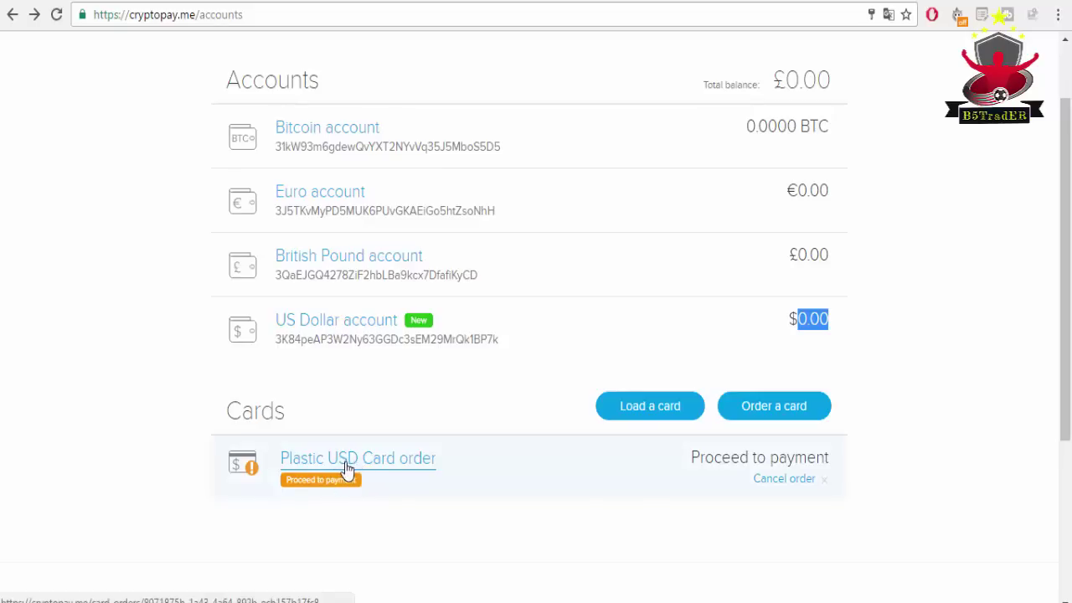
{"action": "left_click_drag", "start_coordinate": [440, 469], "coordinate": [286, 453]}
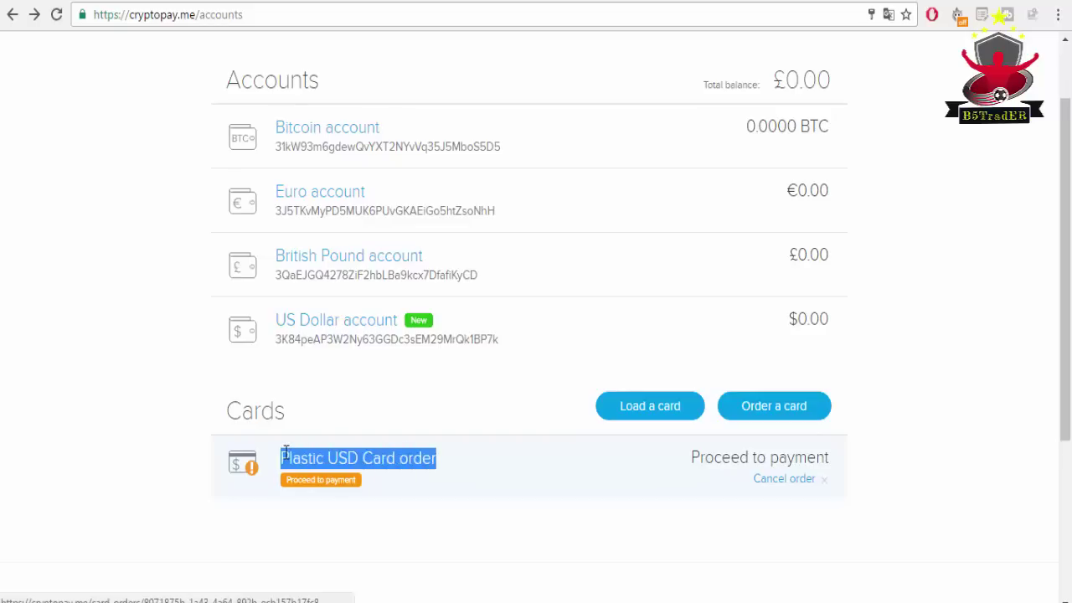